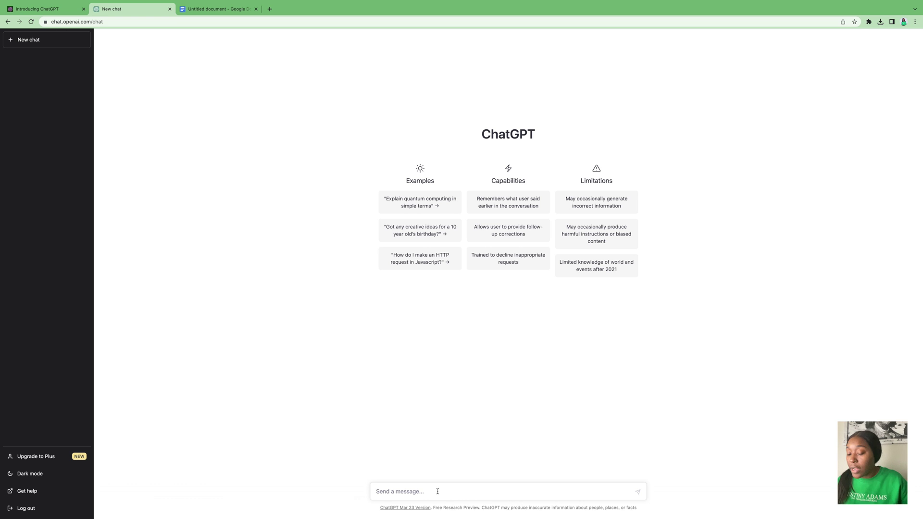
- Send ChatGPT 'Give me a list of titles for an ebook teaching children about entrepreneurship'
{"action": "type", "text": "C"}
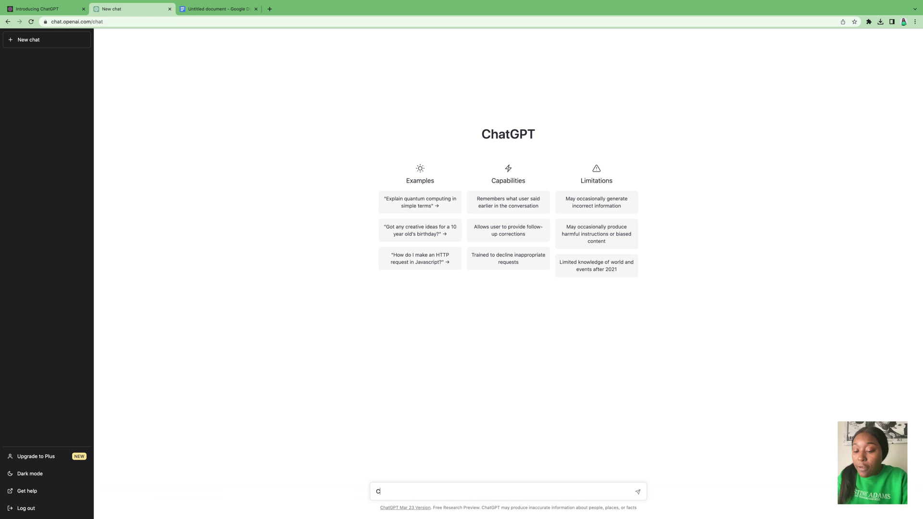
{"action": "type", "text": "reate an e"}
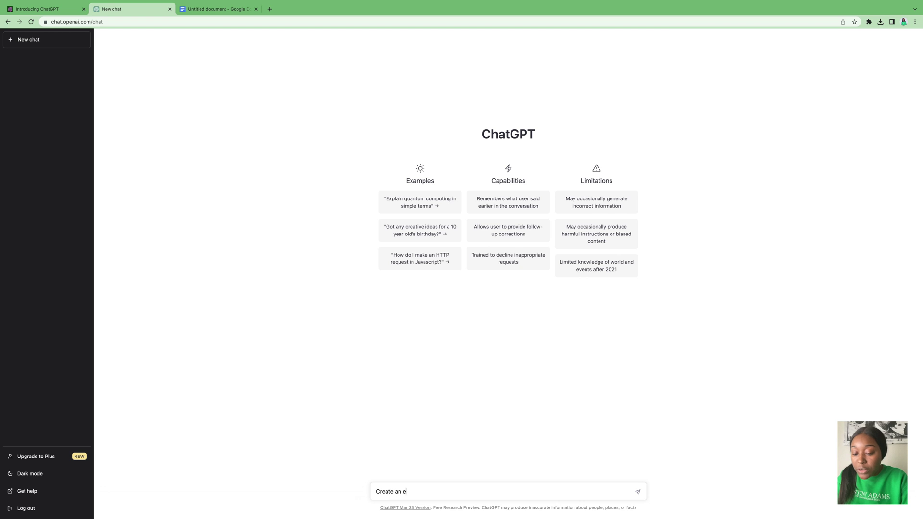
{"action": "type", "text": "book tit"}
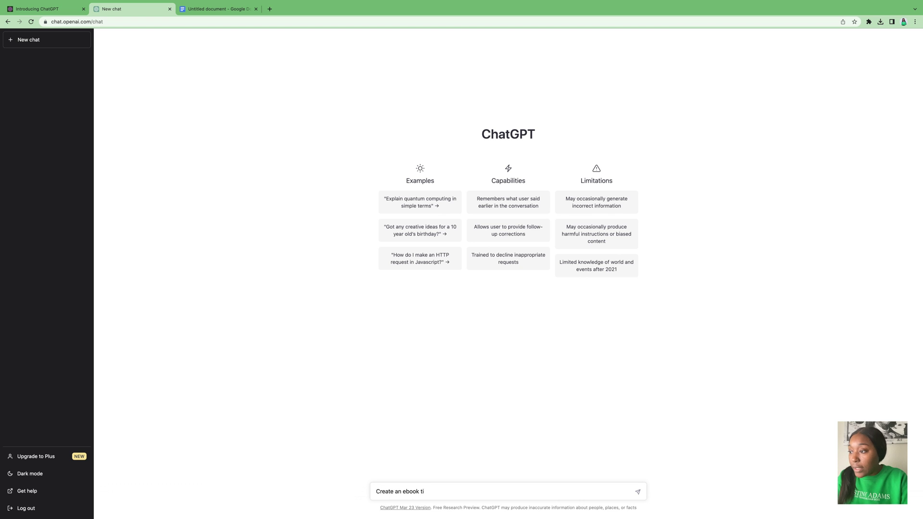
{"action": "key", "text": "BackSpace"}
{"action": "key", "text": "BackSpace"}
{"action": "key", "text": "BackSpace"}
{"action": "key", "text": "BackSpace"}
{"action": "key", "text": "BackSpace"}
{"action": "key", "text": "BackSpace"}
{"action": "key", "text": "BackSpace"}
{"action": "key", "text": "BackSpace"}
{"action": "key", "text": "BackSpace"}
{"action": "key", "text": "BackSpace"}
{"action": "key", "text": "BackSpace"}
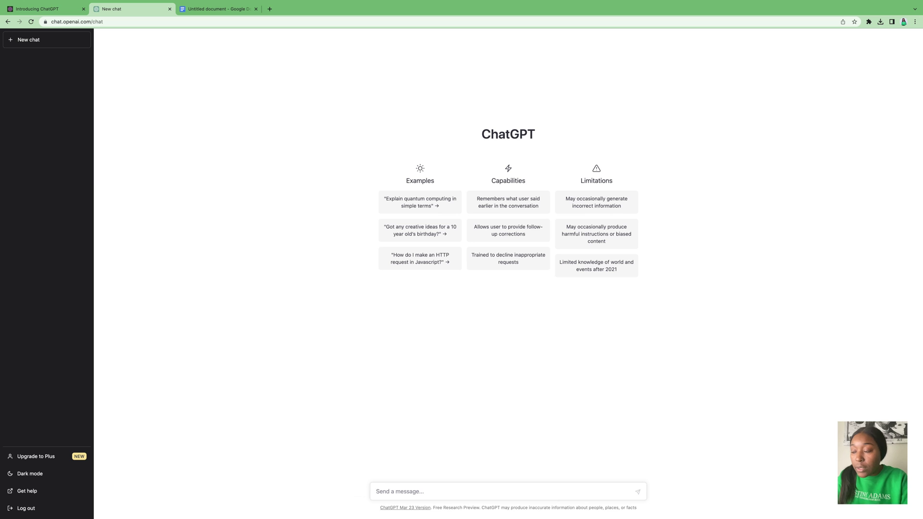
{"action": "type", "text": "Give m"}
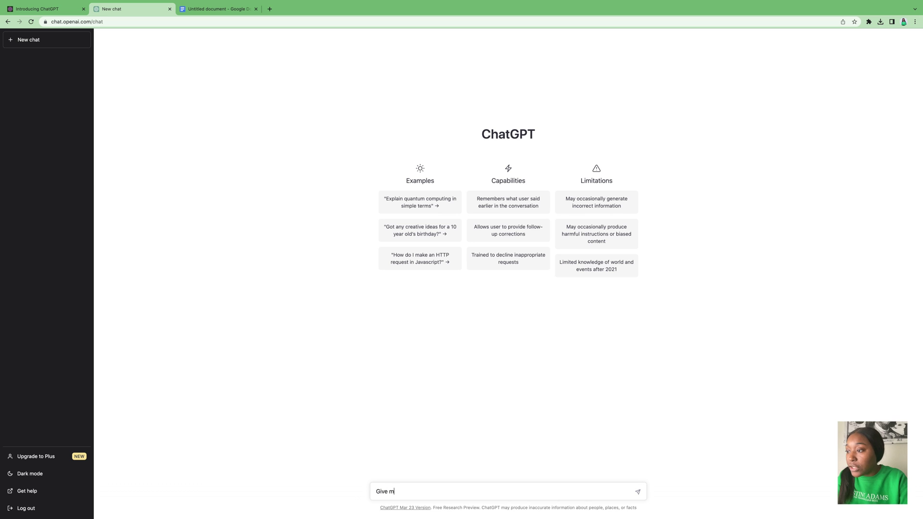
{"action": "type", "text": "e a list of titl"}
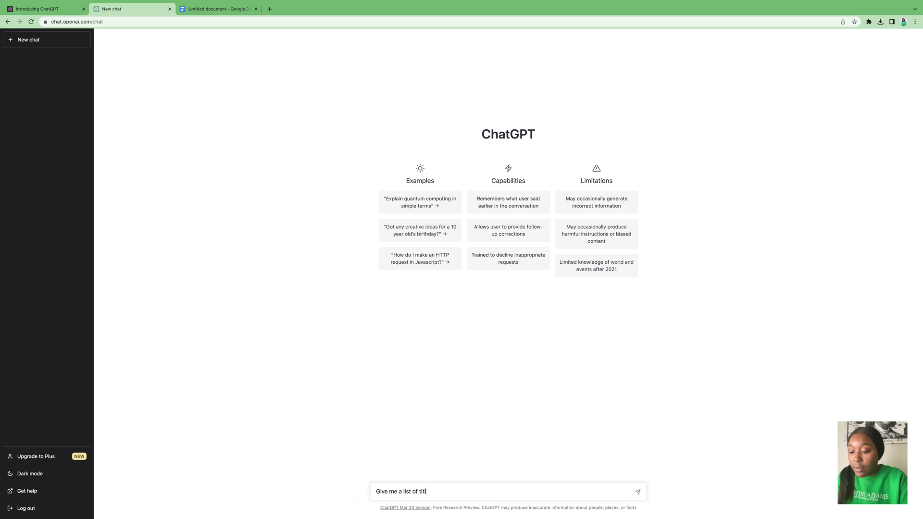
{"action": "type", "text": "es for an eboo"}
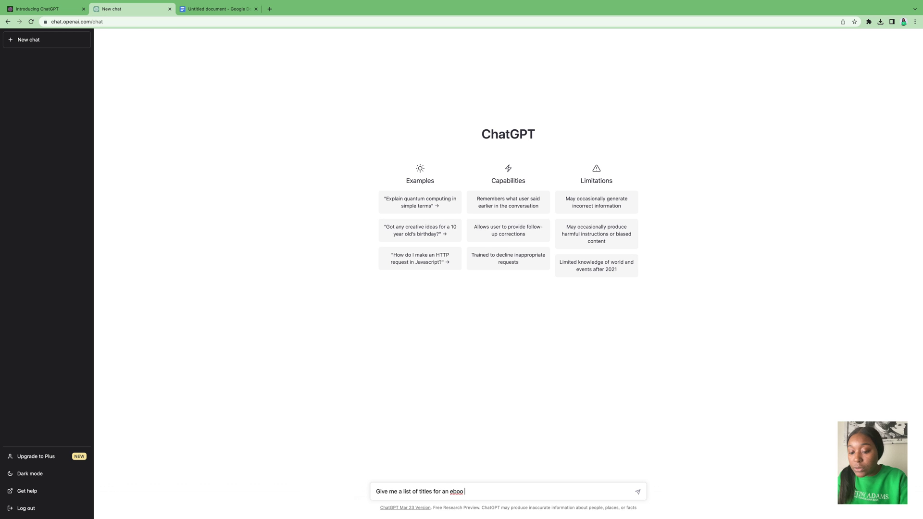
{"action": "key", "text": "BackSpace"}
{"action": "type", "text": "k teaching child"}
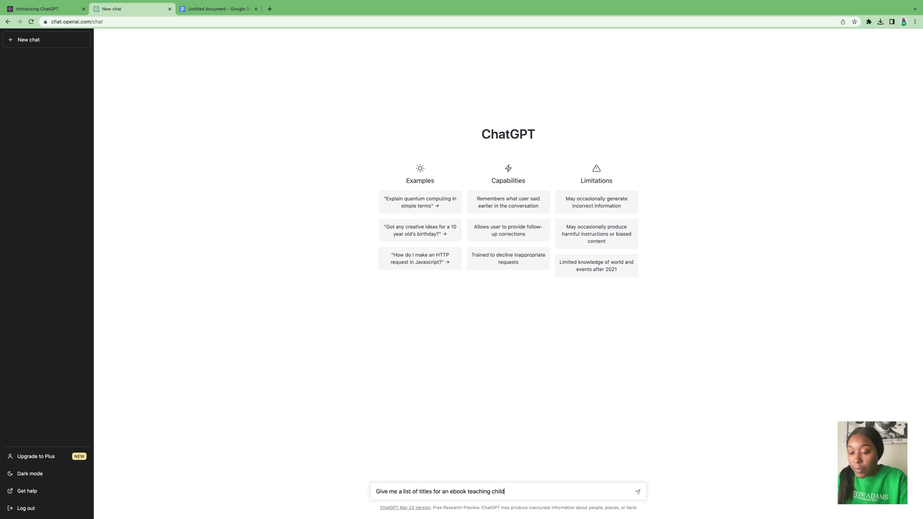
{"action": "type", "text": "ren about entr"}
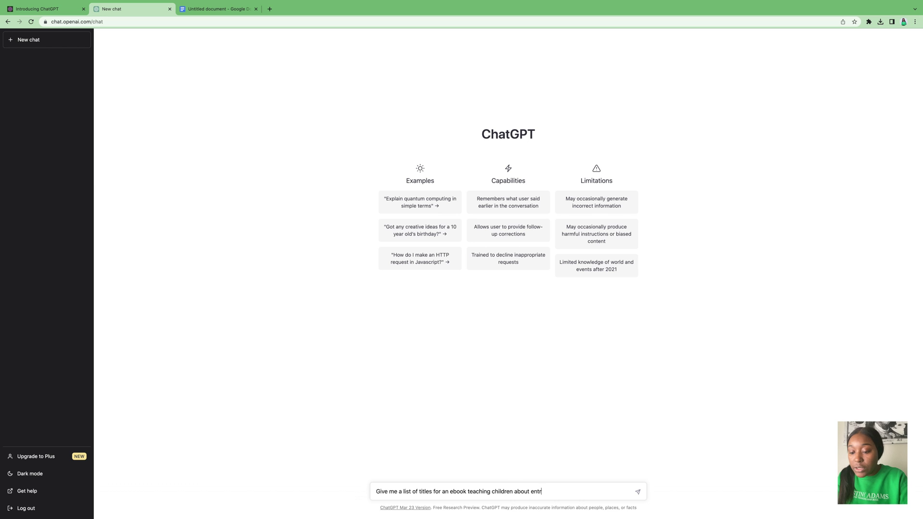
{"action": "type", "text": "epreneurship"}
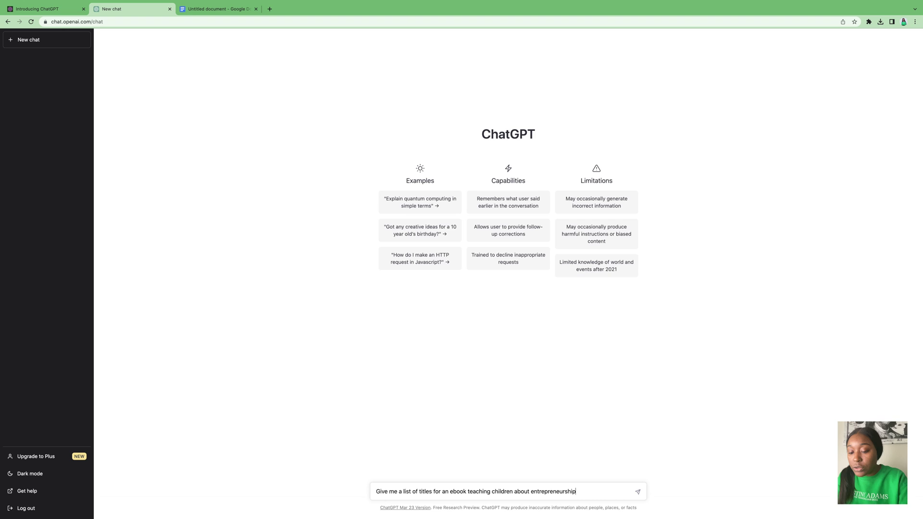
{"action": "key", "text": "Return"}
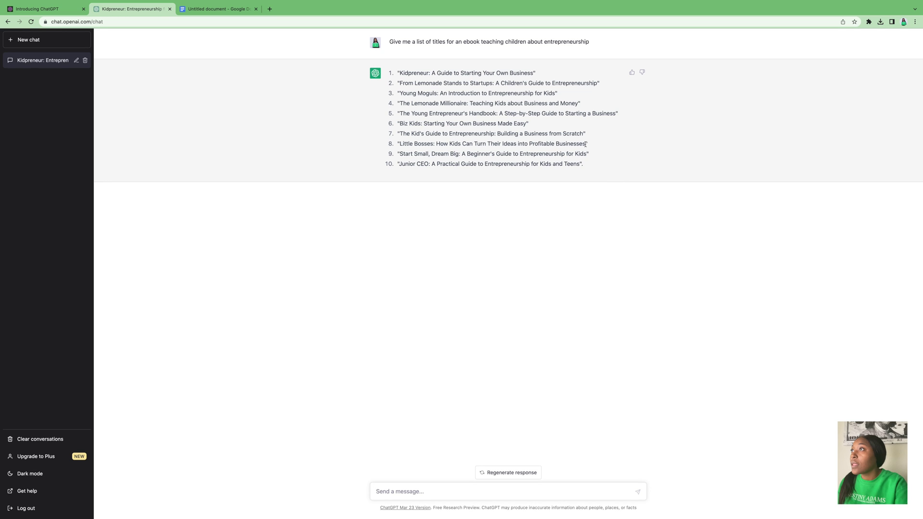
- Copy title 8, Little Bosses, and move the Untitled Google Doc into its own window
{"action": "left_click_drag", "start_coordinate": [585, 145], "coordinate": [399, 146]}
{"action": "key", "text": "super+c"}
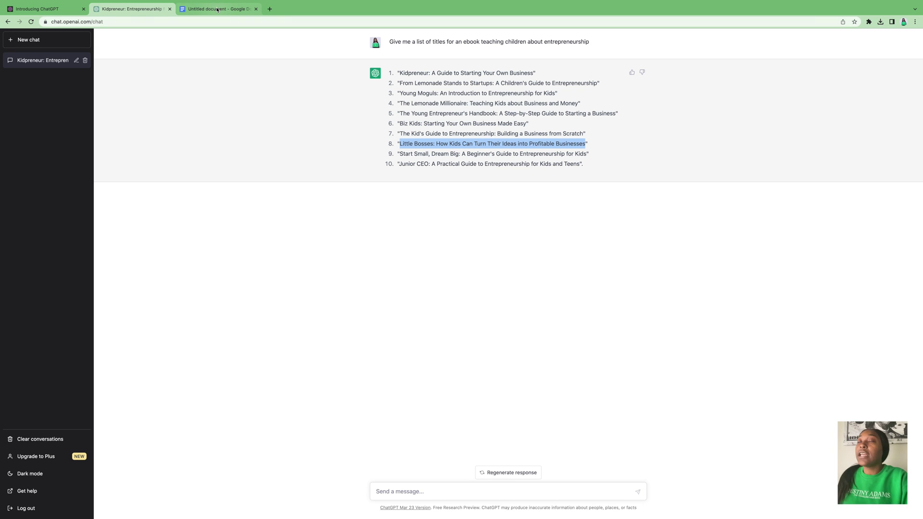
{"action": "left_click_drag", "start_coordinate": [218, 10], "coordinate": [664, 28]}
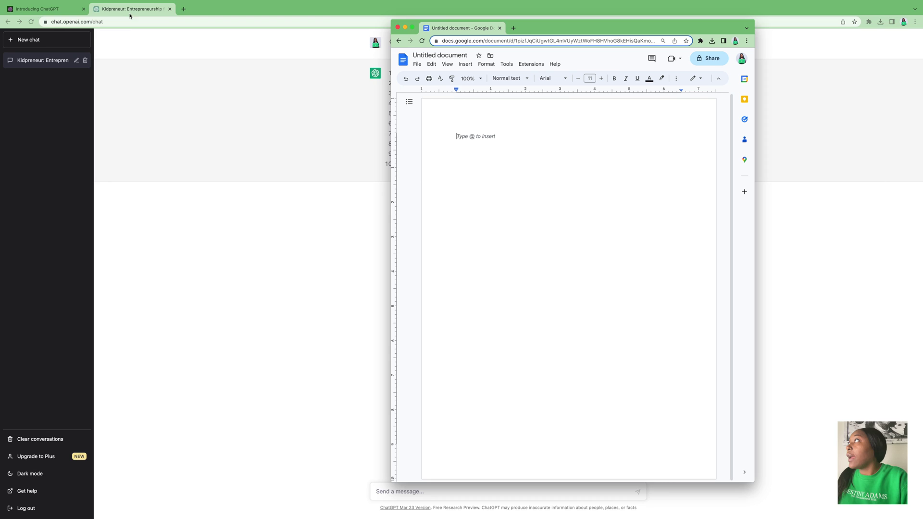
- Tile the ChatGPT and Google Docs windows side by side, each enlarged to fill its side
{"action": "left_click_drag", "start_coordinate": [129, 15], "coordinate": [129, 75]}
{"action": "left_click_drag", "start_coordinate": [210, 71], "coordinate": [185, 4]}
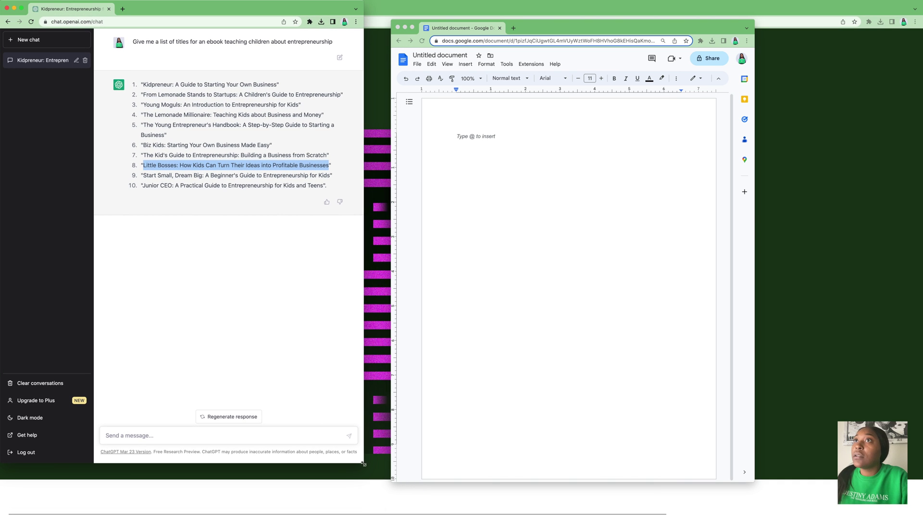
{"action": "left_click_drag", "start_coordinate": [364, 463], "coordinate": [398, 516]}
{"action": "left_click", "coordinate": [560, 433]}
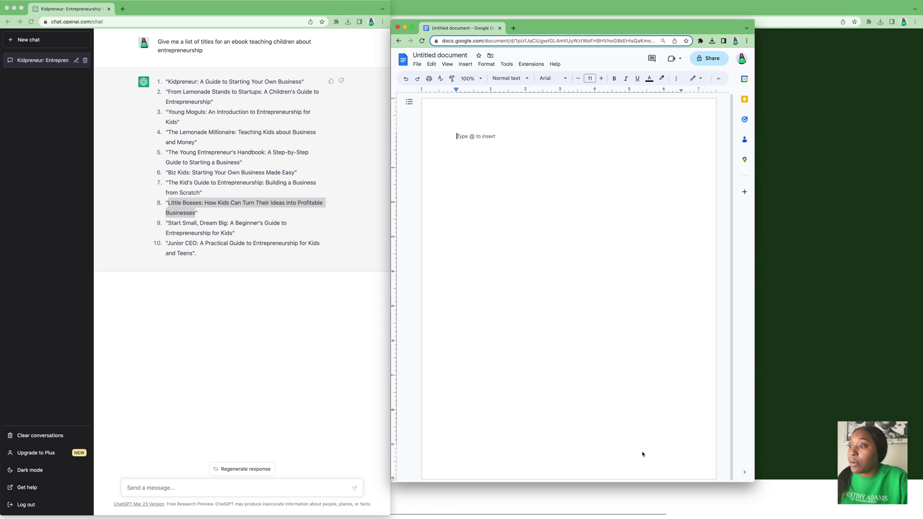
{"action": "left_click_drag", "start_coordinate": [680, 34], "coordinate": [806, 24]}
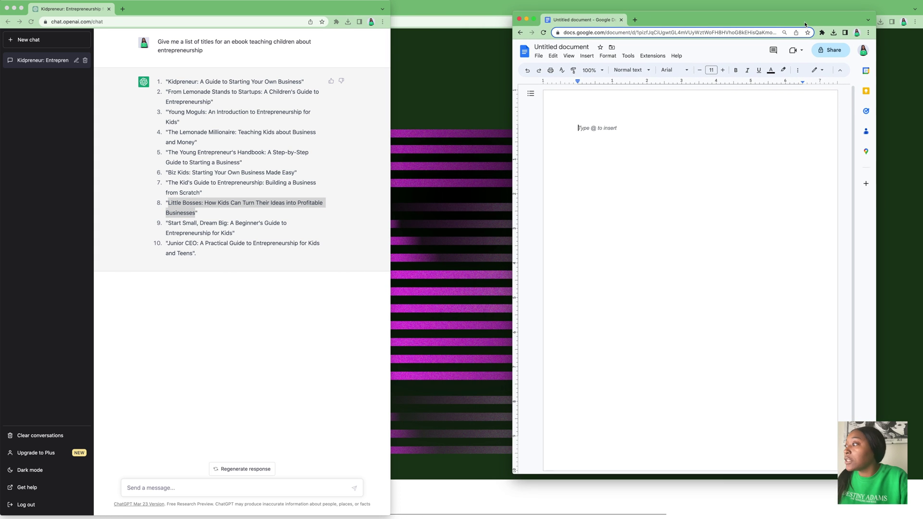
{"action": "left_click_drag", "start_coordinate": [514, 476], "coordinate": [475, 518]}
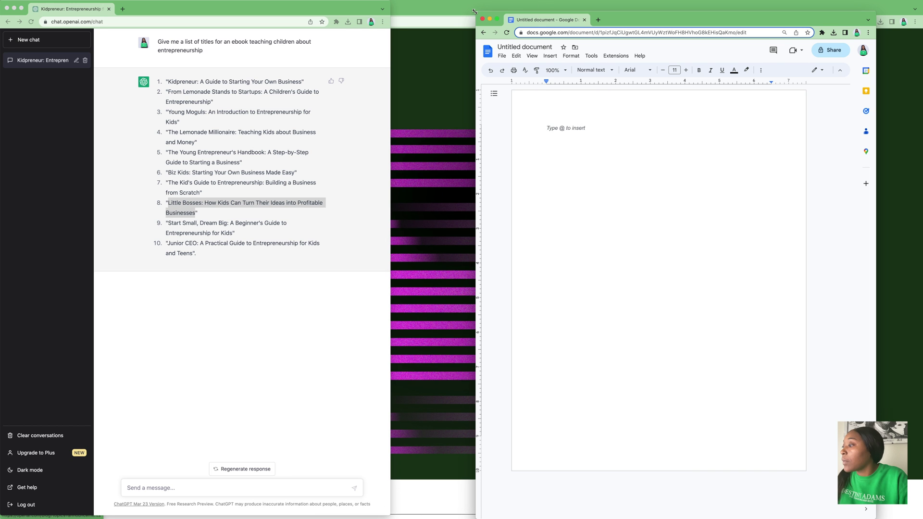
{"action": "left_click_drag", "start_coordinate": [475, 11], "coordinate": [458, 1]}
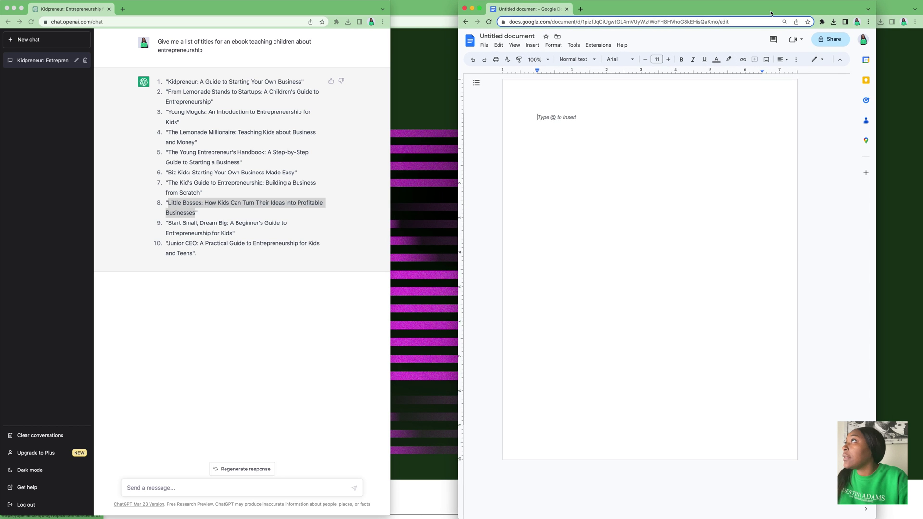
{"action": "left_click", "coordinate": [382, 9]}
{"action": "left_click_drag", "start_coordinate": [390, 5], "coordinate": [502, 5]}
- Paste the Little Bosses title at the top of the doc, prefixed with 'Title:'
{"action": "left_click", "coordinate": [590, 116]}
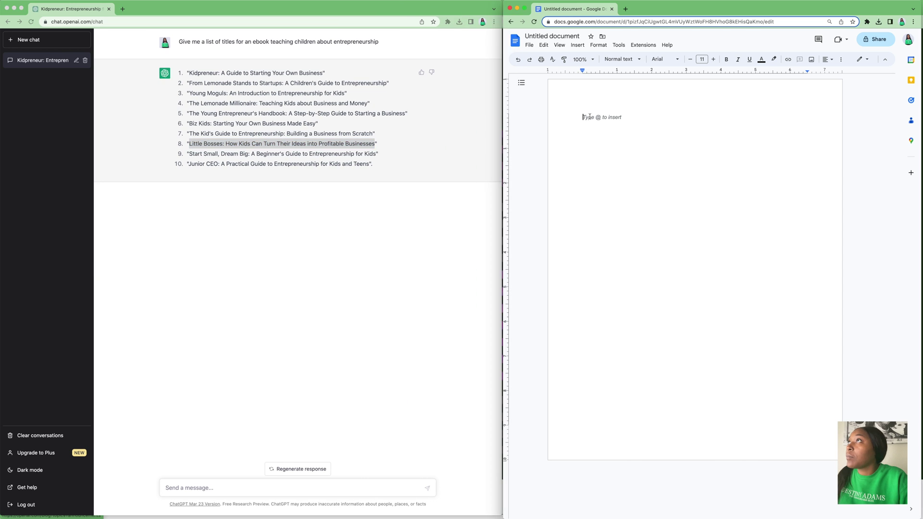
{"action": "key", "text": "super+v"}
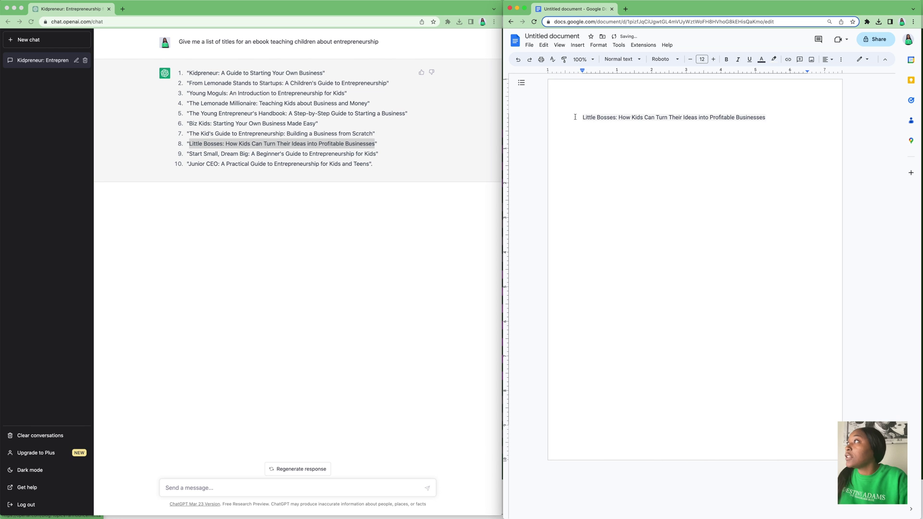
{"action": "left_click", "coordinate": [581, 118]}
{"action": "type", "text": "Title:"}
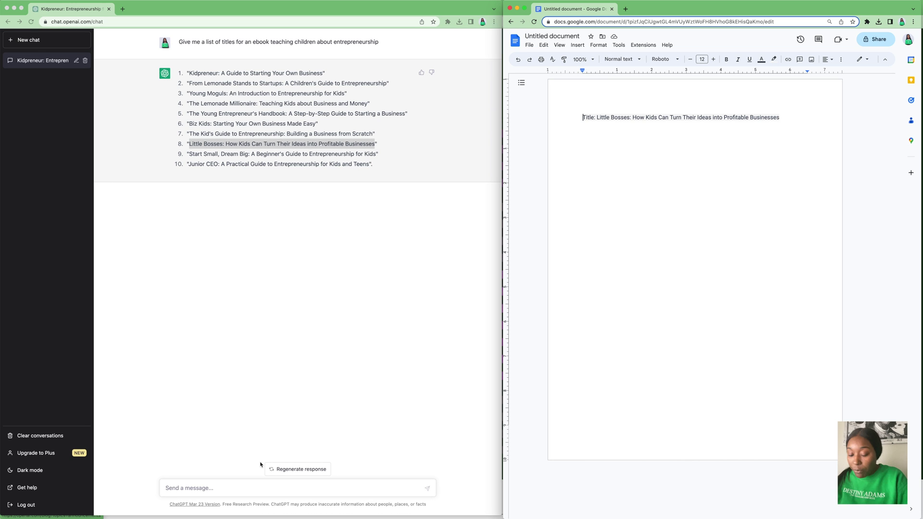
{"action": "left_click", "coordinate": [222, 495]}
{"action": "left_click", "coordinate": [204, 487]}
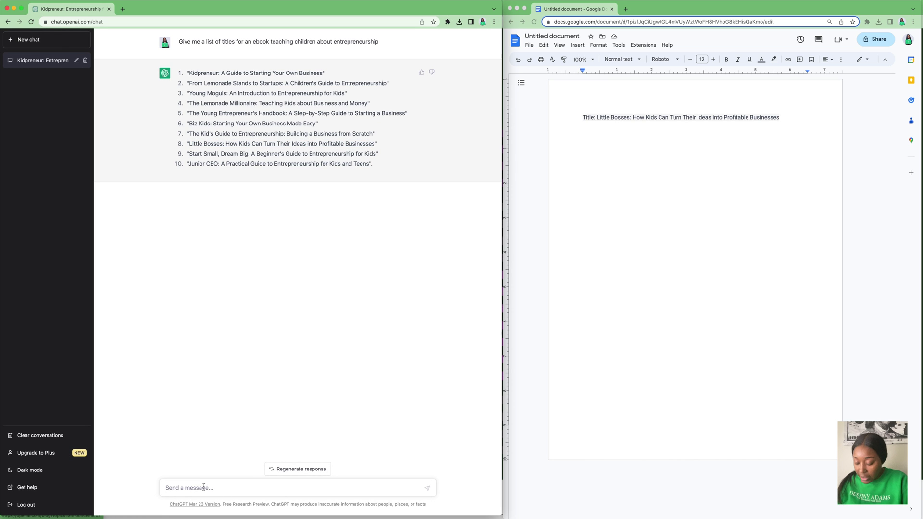
- Send 'Give us 10 chapter ideas for an ebook about' followed by the pasted Little Bosses title
{"action": "type", "text": "Wr"}
{"action": "key", "text": "BackSpace"}
{"action": "key", "text": "BackSpace"}
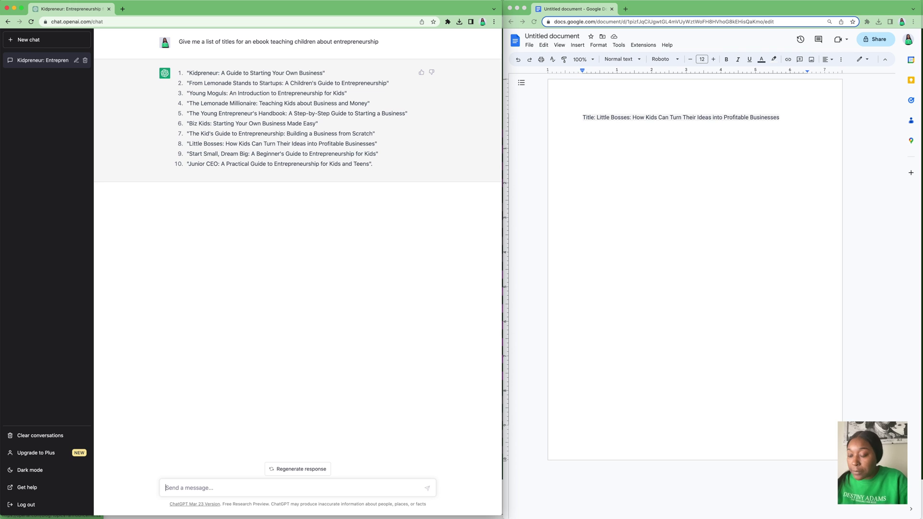
{"action": "type", "text": "Give us"}
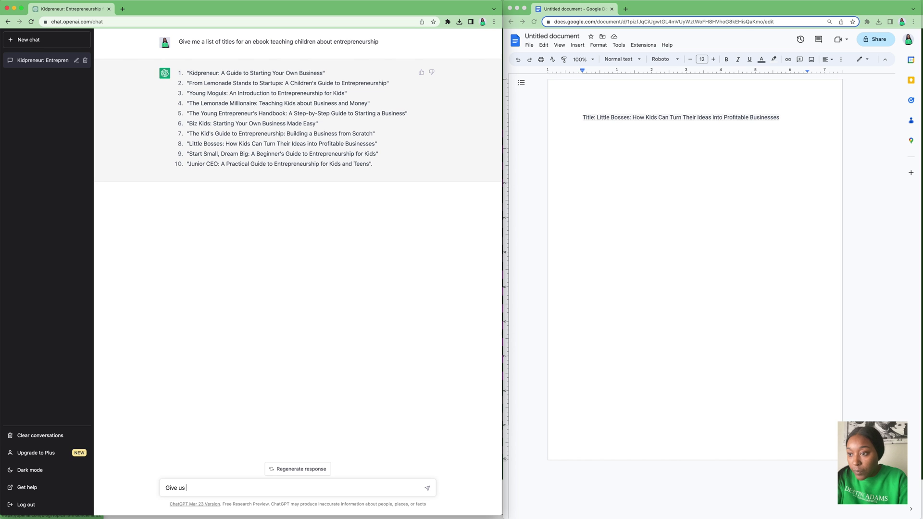
{"action": "type", "text": " 10 chapt"}
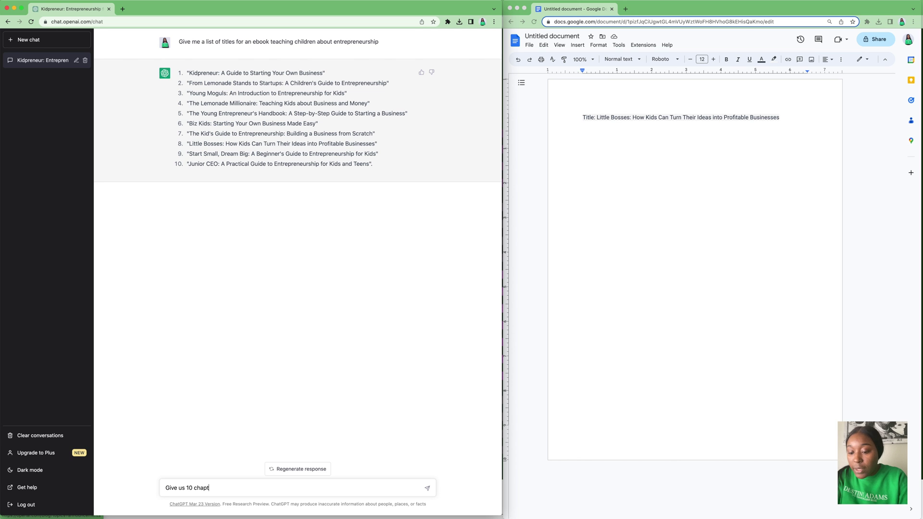
{"action": "type", "text": "er iudeas"}
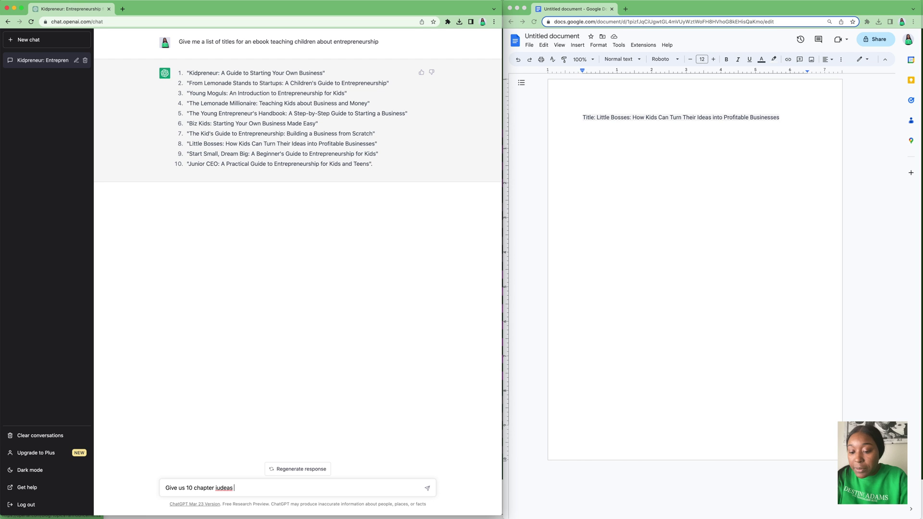
{"action": "key", "text": "BackSpace"}
{"action": "key", "text": "BackSpace"}
{"action": "key", "text": "BackSpace"}
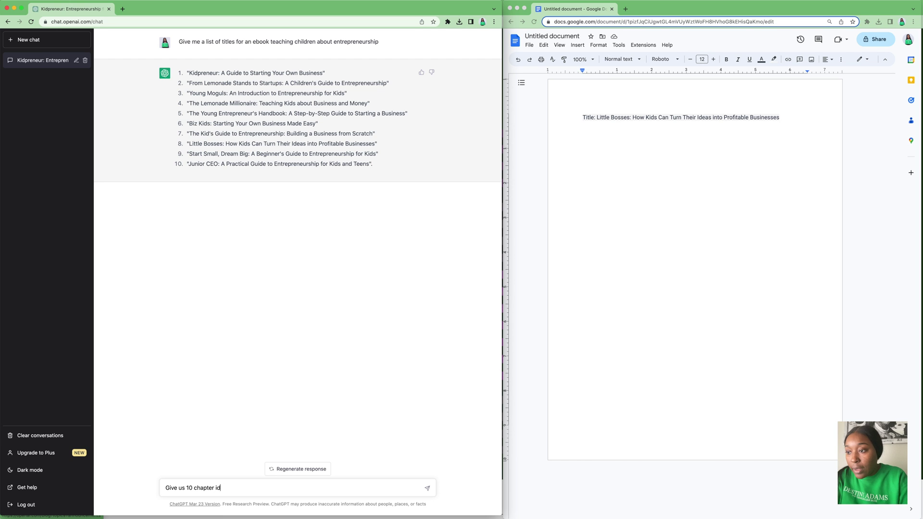
{"action": "type", "text": "eas for"}
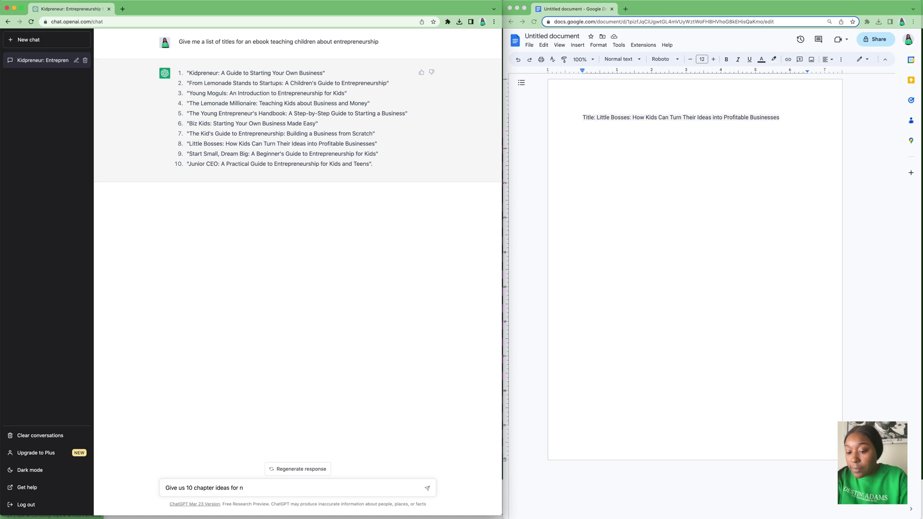
{"action": "type", "text": " an ebook about"}
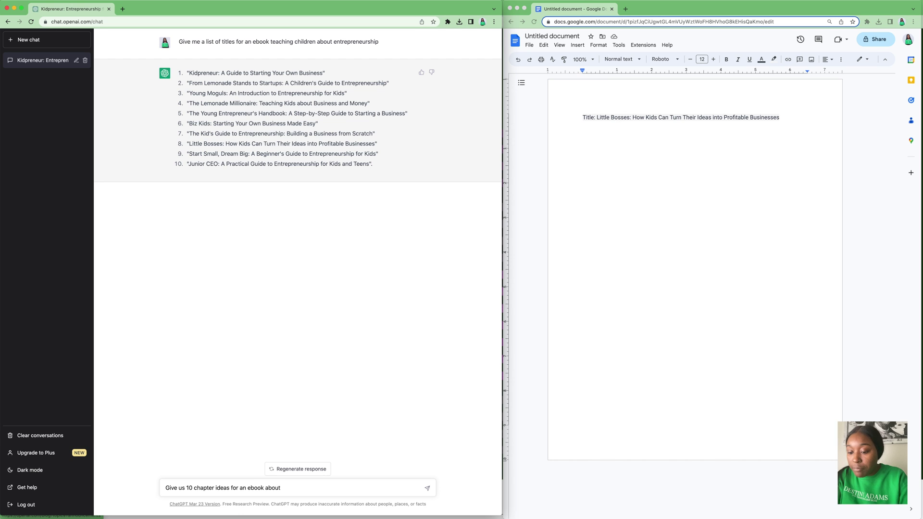
{"action": "key", "text": "super+v"}
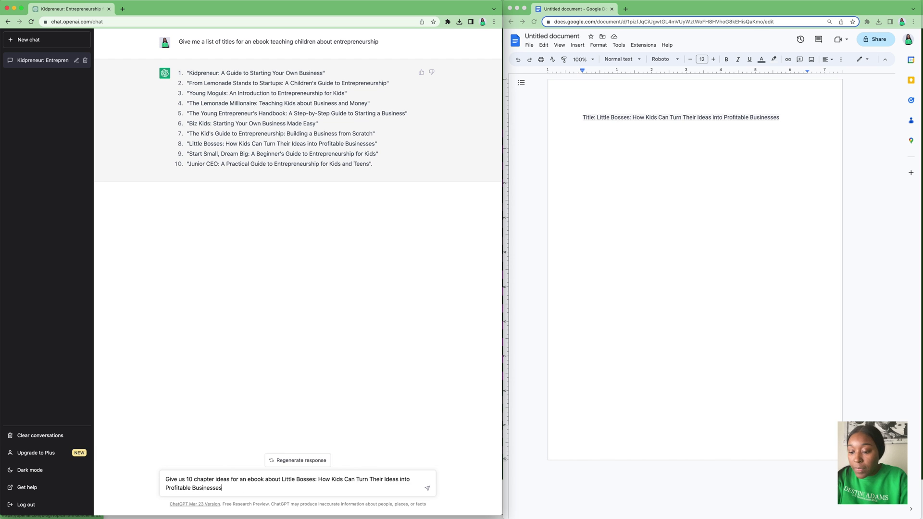
{"action": "key", "text": "Return"}
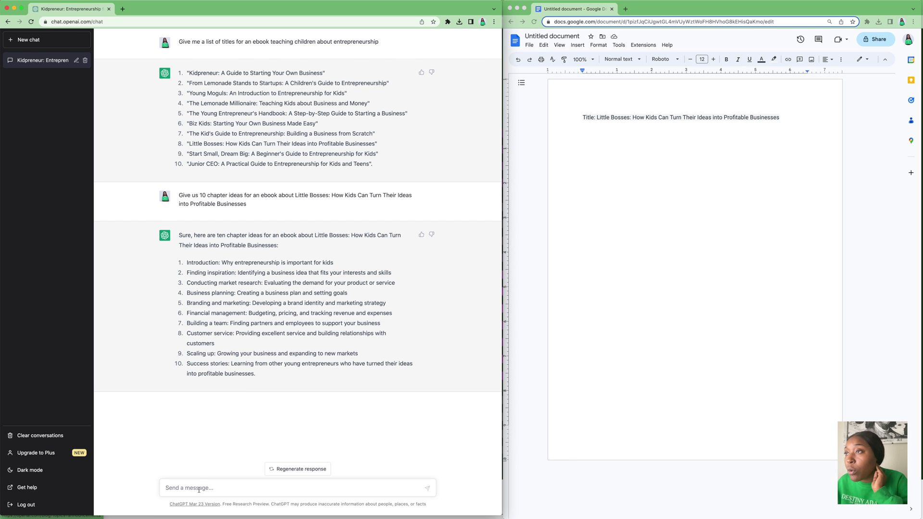
- Type the follow-up 'write it like its for a 5th grader' into the message box
{"action": "type", "text": "write"}
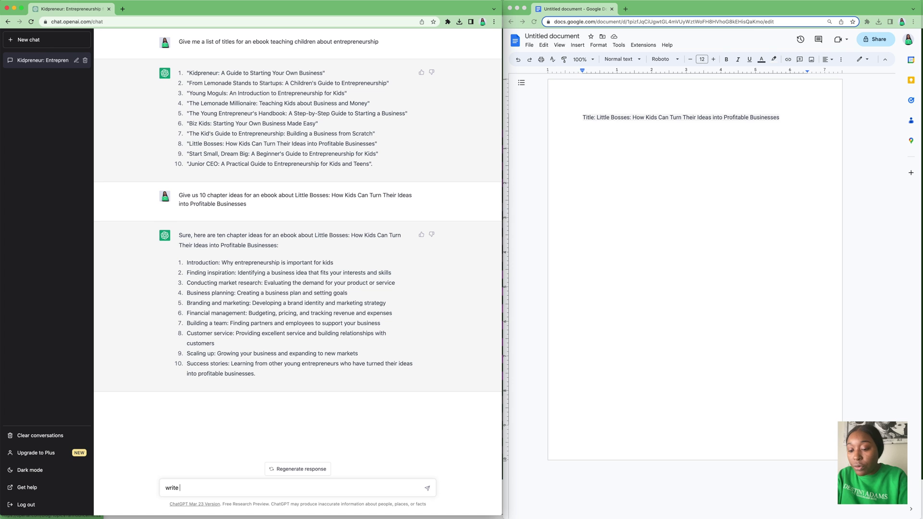
{"action": "type", "text": " it like ts for a"}
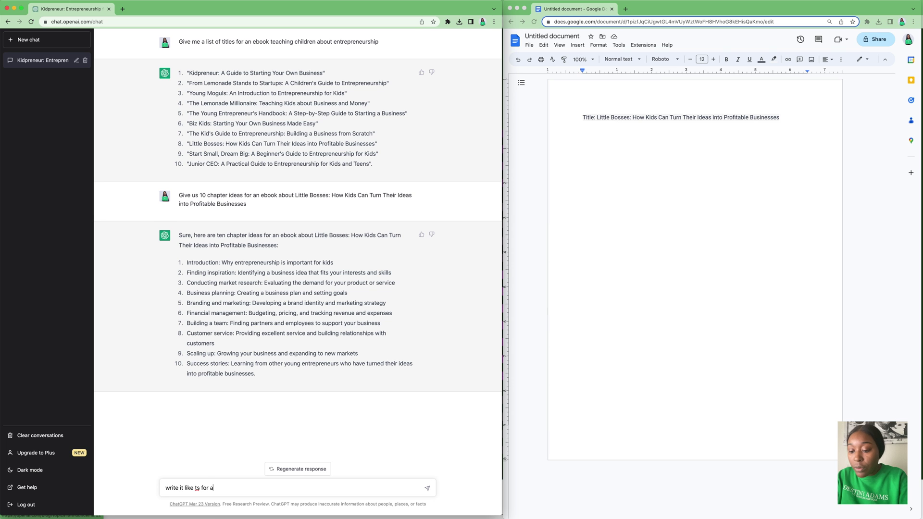
{"action": "type", "text": " 5th graders"}
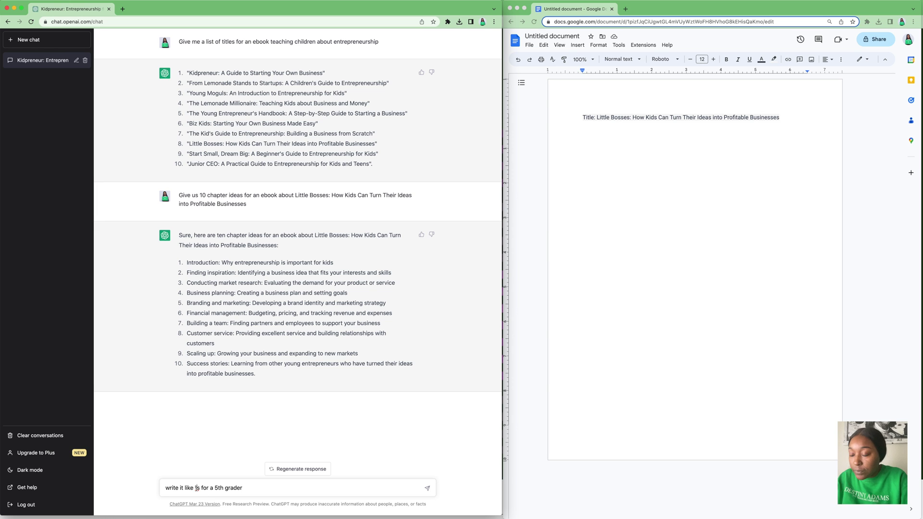
- Fix the typo and send the 5th-grader follow-up, then select the earlier chapter-ideas prompt
{"action": "left_click", "coordinate": [197, 489]}
{"action": "type", "text": "i"}
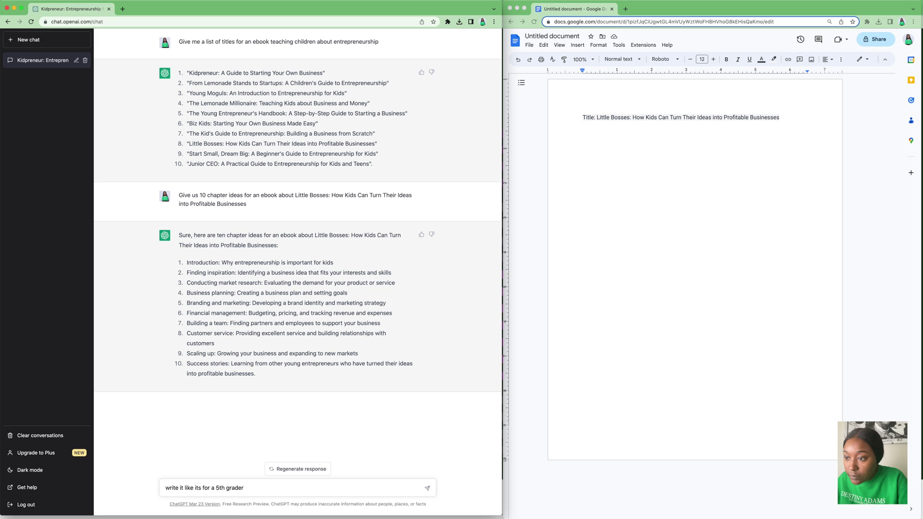
{"action": "key", "text": "Return"}
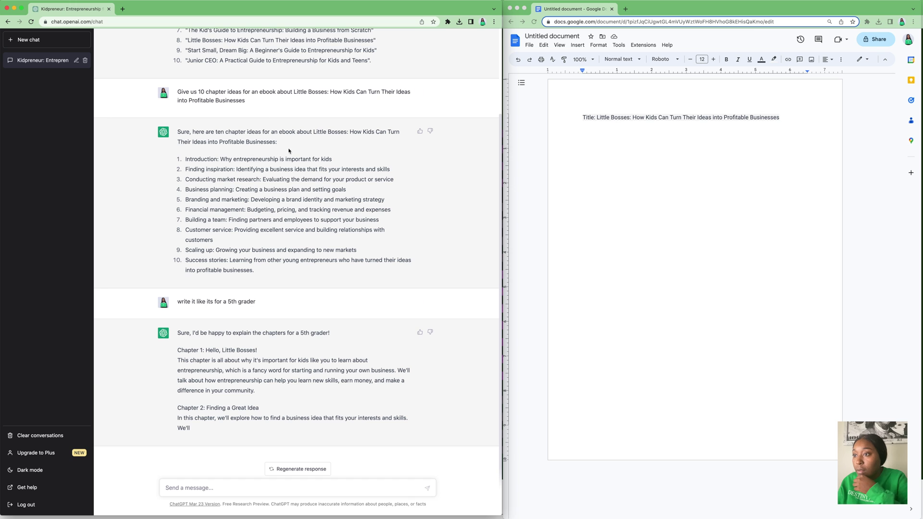
{"action": "left_click_drag", "start_coordinate": [246, 102], "coordinate": [176, 90]}
{"action": "key", "text": "super+c"}
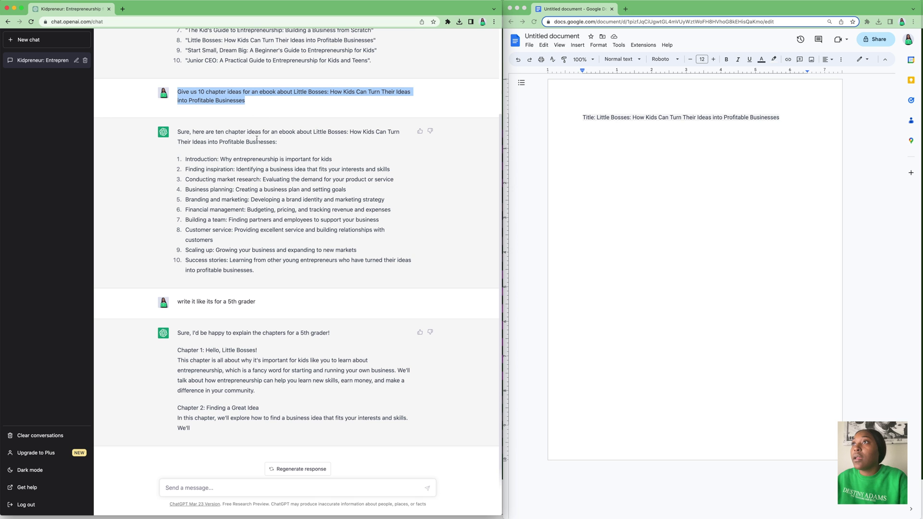
- Resend the chapter-ideas prompt with 'written in a voice for 5th graders' and select the ten-chapter reply
{"action": "left_click", "coordinate": [190, 493]}
{"action": "key", "text": "super+v"}
{"action": "key", "text": "super+space"}
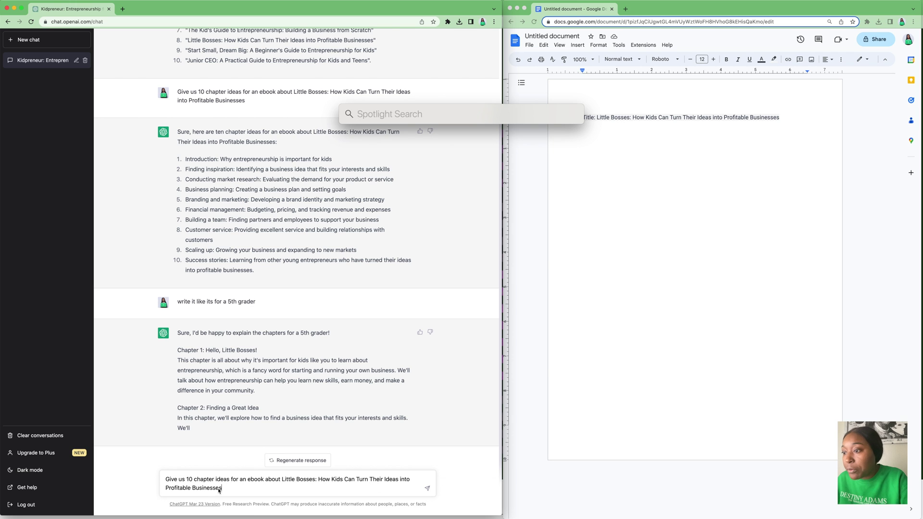
{"action": "key", "text": "Escape"}
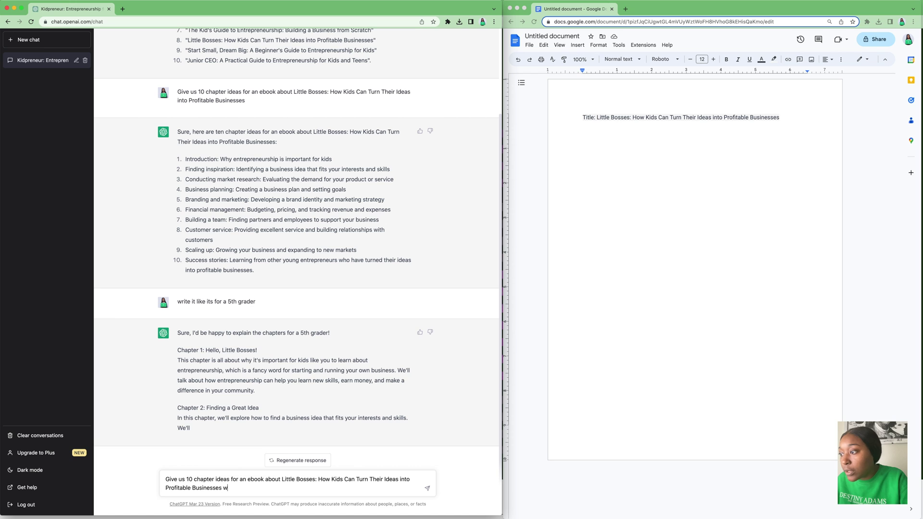
{"action": "type", "text": "write"}
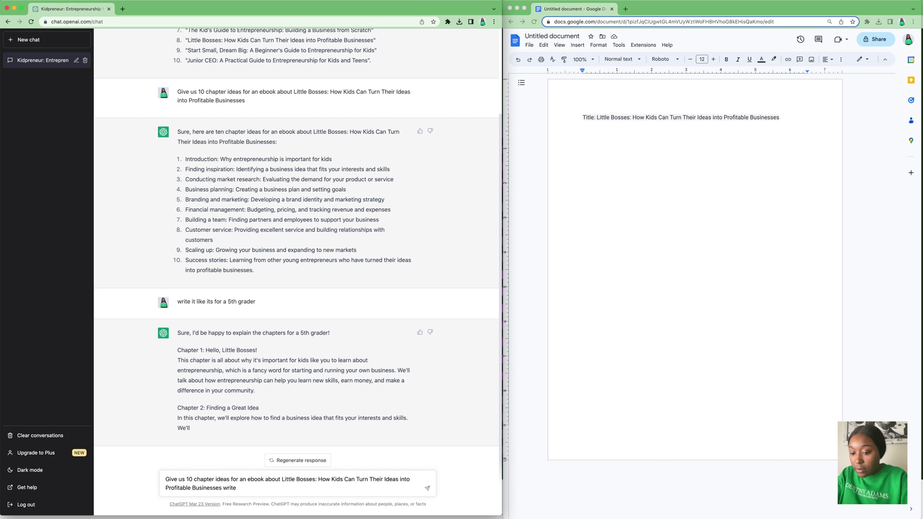
{"action": "type", "text": " onn "}
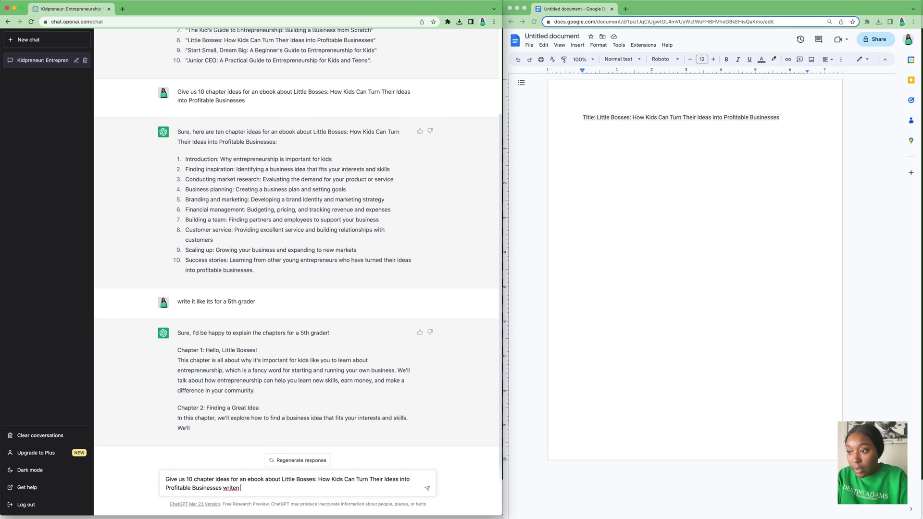
{"action": "type", "text": "in a voi"}
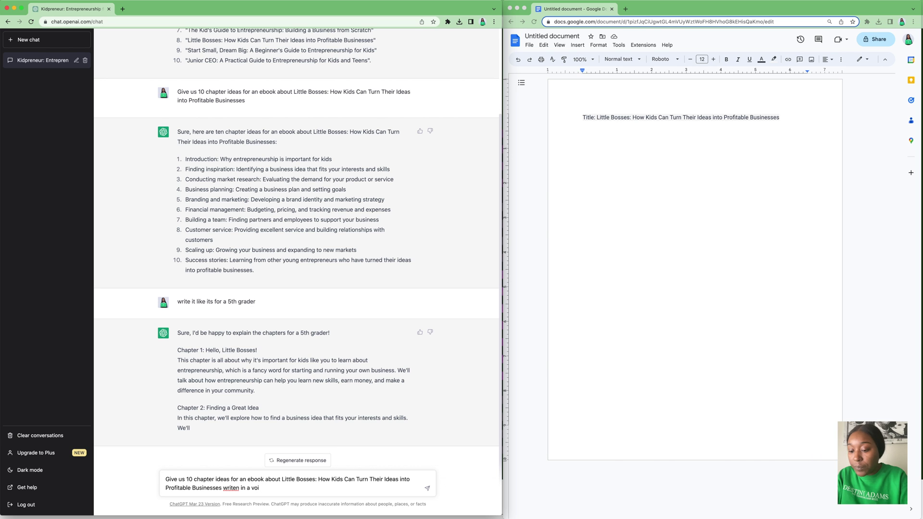
{"action": "type", "text": "de for 5th graders"}
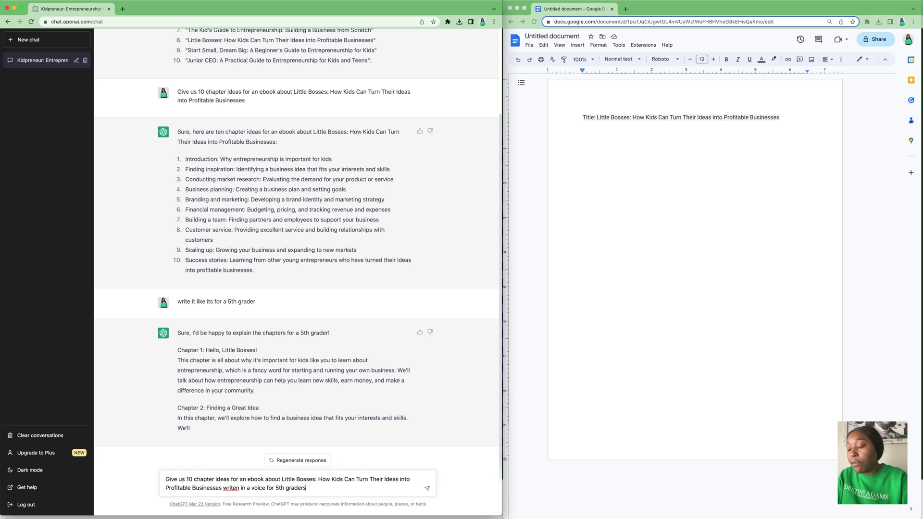
{"action": "left_click", "coordinate": [232, 488]}
{"action": "type", "text": "t"}
{"action": "key", "text": "Return"}
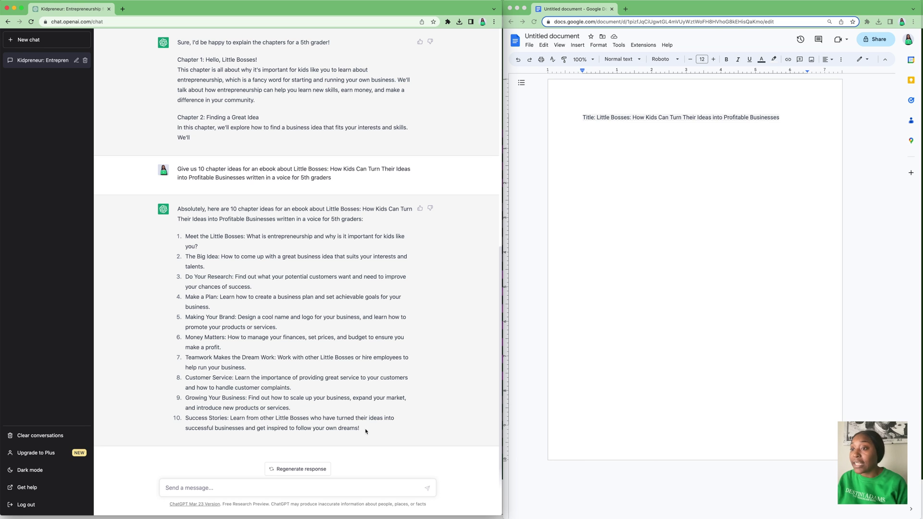
{"action": "left_click_drag", "start_coordinate": [360, 429], "coordinate": [182, 239]}
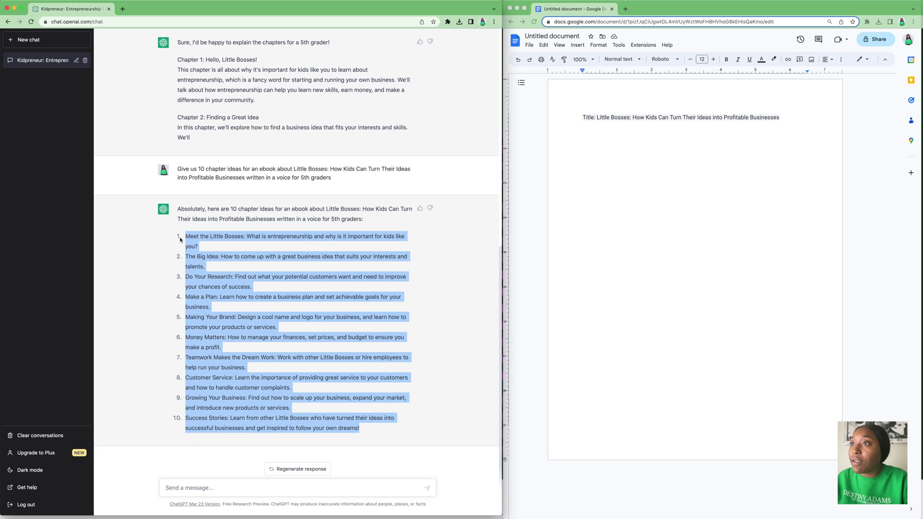
- Paste the ten chapter ideas under the title and add blank unnumbered lines after chapters 1–3
{"action": "left_click", "coordinate": [677, 216]}
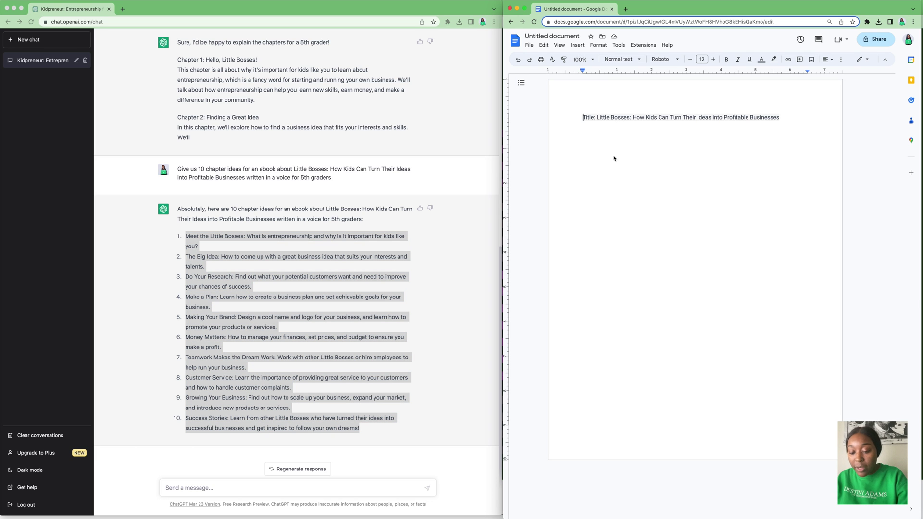
{"action": "key", "text": "Return"}
{"action": "type", "text": "1. Meet the Little Bosses: What is entrepreneurship and why is it important for kids like you? 2. The Big Idea: How to come up with a great business idea that suits your interests and talents. 3. Do Your Research: Find out what your potential customers want and need to improve your chances of success. 4. Make a Plan: Learn how to create a business plan and set achievable goals for your business. 5. Making Your Brand: Design a cool name and logo for your business, and learn how to promote your products or services. 6. Money Matters: How to manage your finances, set prices, and budget to ensure you make a profit. 7. Teamwork Makes the Dream Work: Work with other Little Bosses or hire employees to help run your business. 8. Customer Service: Learn the importance of providing great service to your customers and how to handle customer complaints. 9. Growing Your Business: Find out how to scale up your business, expand your market, and introduce new products or services. 10. Success Stories: Learn from other Little Bosses who have turned their ideas into successful businesses and get inspired to follow your own dreams!"}
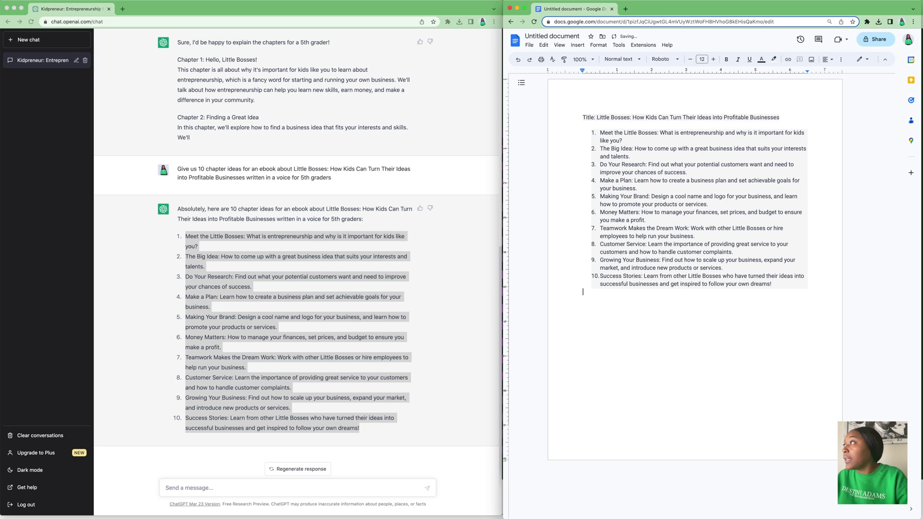
{"action": "left_click", "coordinate": [638, 142]}
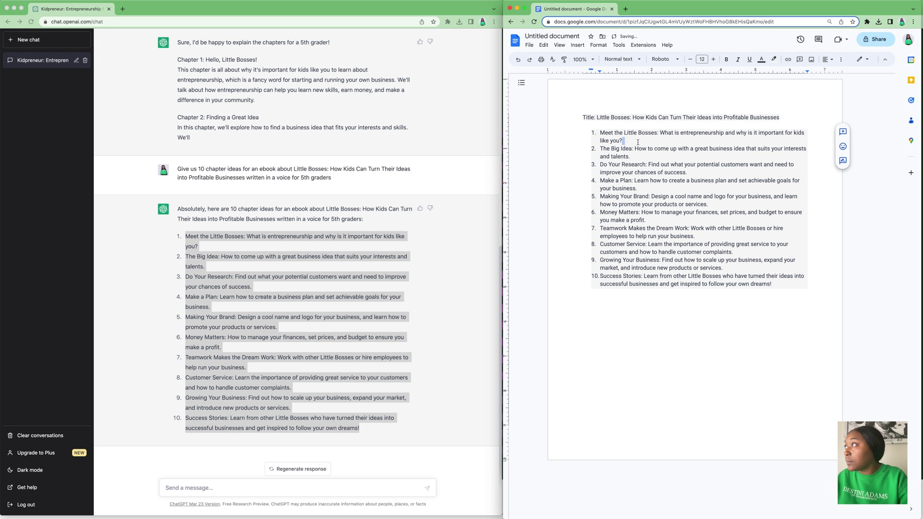
{"action": "key", "text": "Return"}
{"action": "left_click", "coordinate": [632, 165]}
{"action": "key", "text": "Return"}
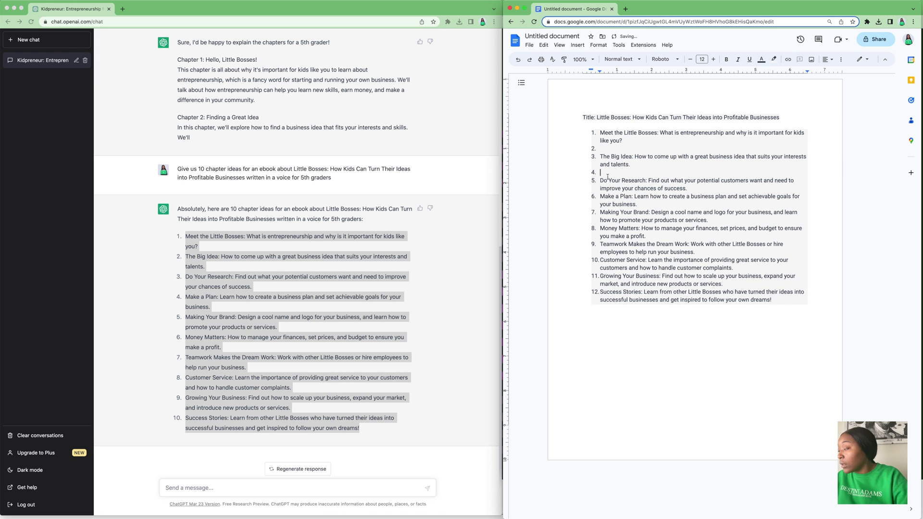
{"action": "key", "text": "BackSpace"}
{"action": "key", "text": "XF86AudioLowerVolume"}
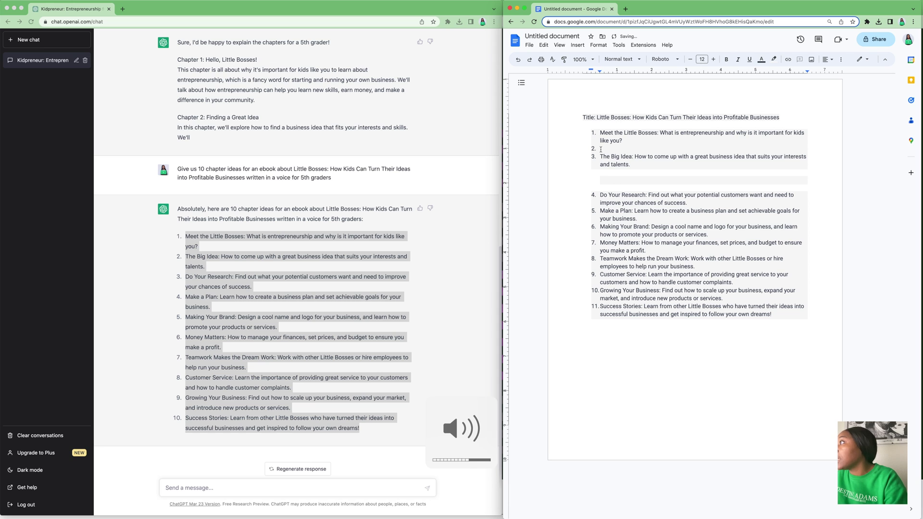
{"action": "left_click", "coordinate": [600, 149]}
{"action": "key", "text": "BackSpace"}
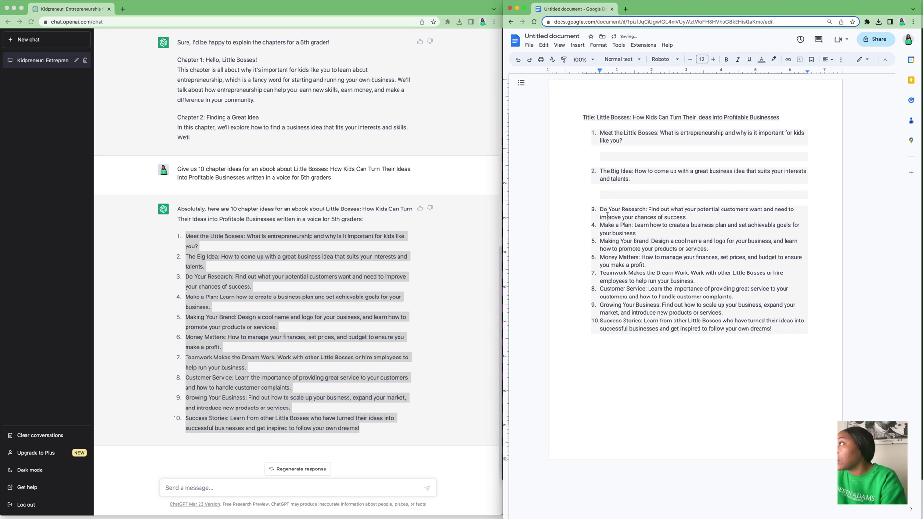
{"action": "key", "text": "Return"}
{"action": "key", "text": "Return"}
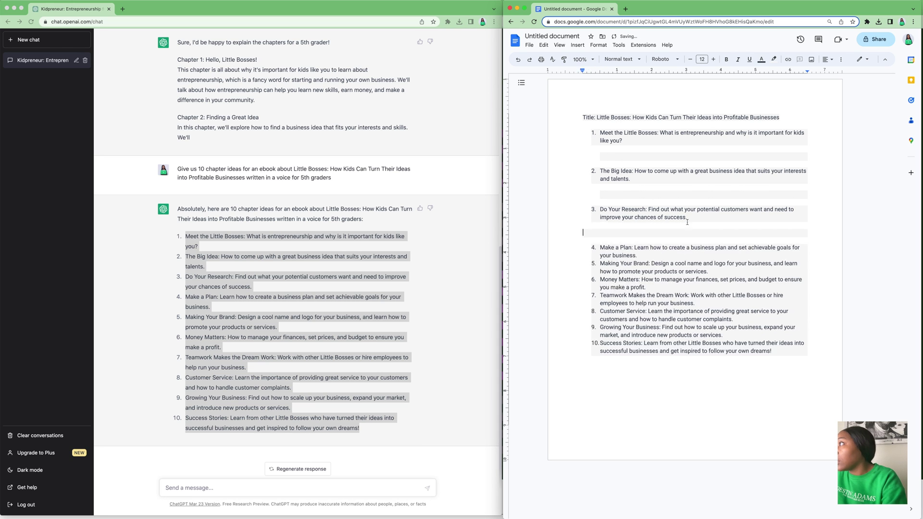
- Add blank lines after chapters 4 through 9 of the list
{"action": "left_click", "coordinate": [675, 254]}
{"action": "key", "text": "Return"}
{"action": "key", "text": "Return"}
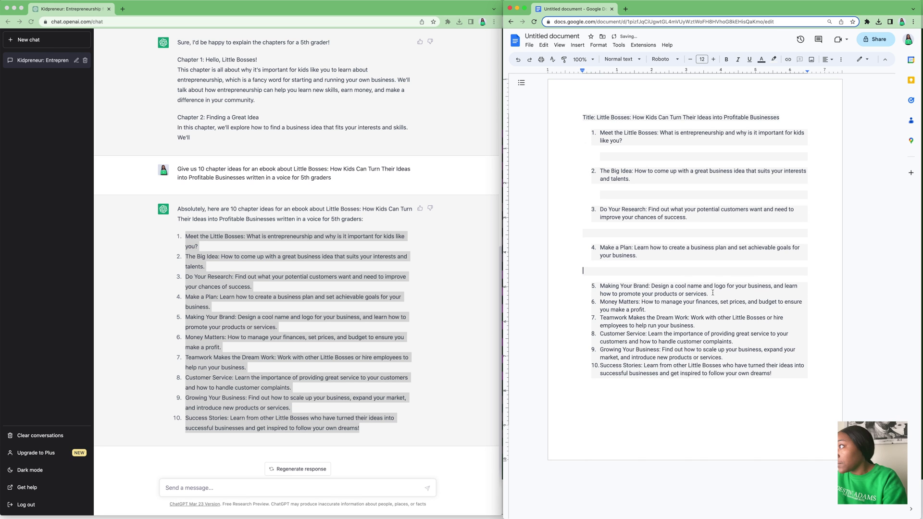
{"action": "left_click", "coordinate": [713, 293]}
{"action": "key", "text": "Return"}
{"action": "key", "text": "Return"}
{"action": "left_click", "coordinate": [688, 332]}
{"action": "key", "text": "Return"}
{"action": "key", "text": "Return"}
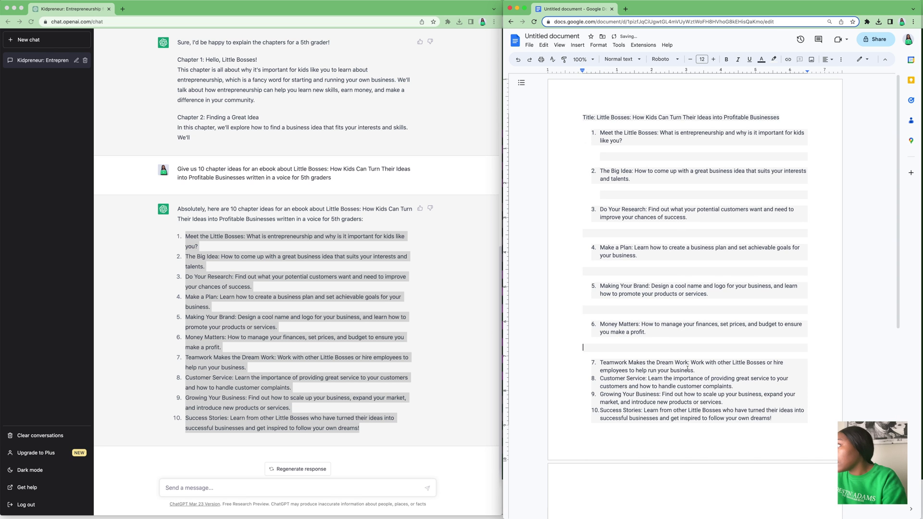
{"action": "left_click", "coordinate": [695, 370]}
{"action": "key", "text": "Return"}
{"action": "key", "text": "Return"}
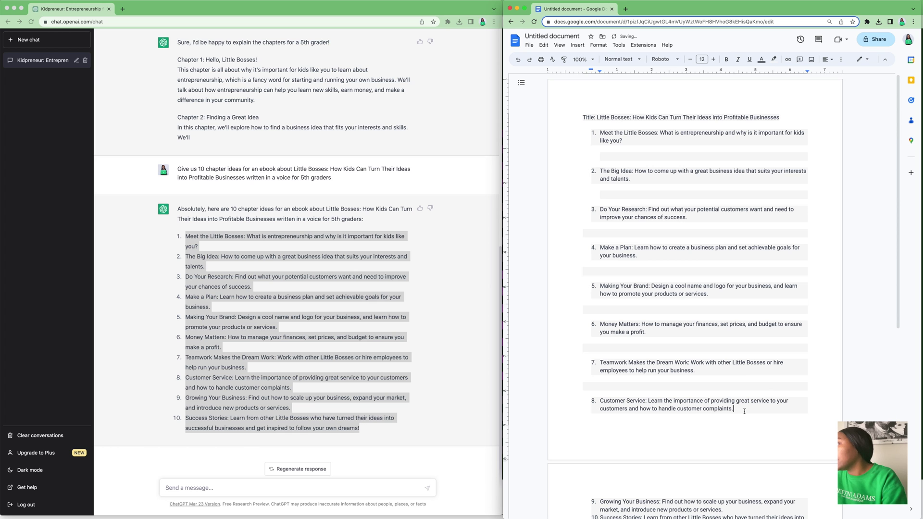
{"action": "key", "text": "Return"}
{"action": "key", "text": "Return"}
{"action": "scroll", "coordinate": [746, 384], "scroll_direction": "down", "scroll_amount": 5}
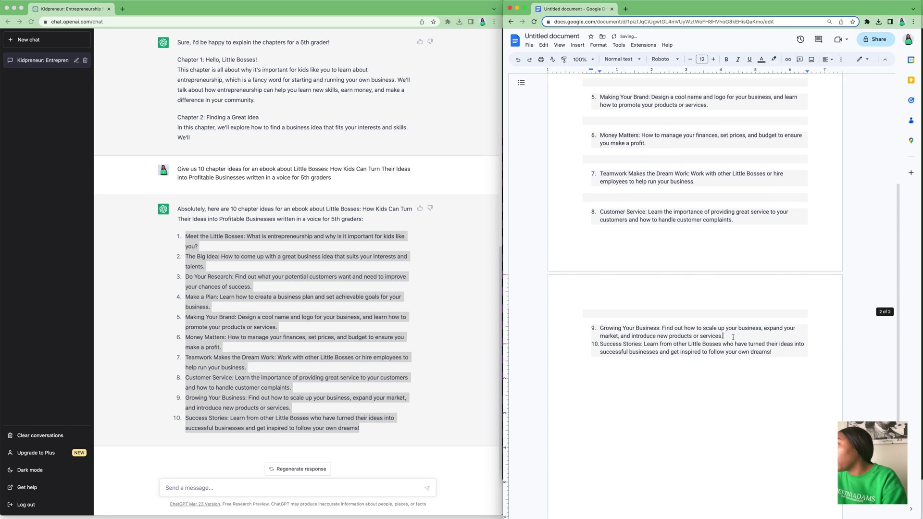
{"action": "key", "text": "Return"}
{"action": "key", "text": "Return"}
{"action": "scroll", "coordinate": [696, 290], "scroll_direction": "up", "scroll_amount": 5}
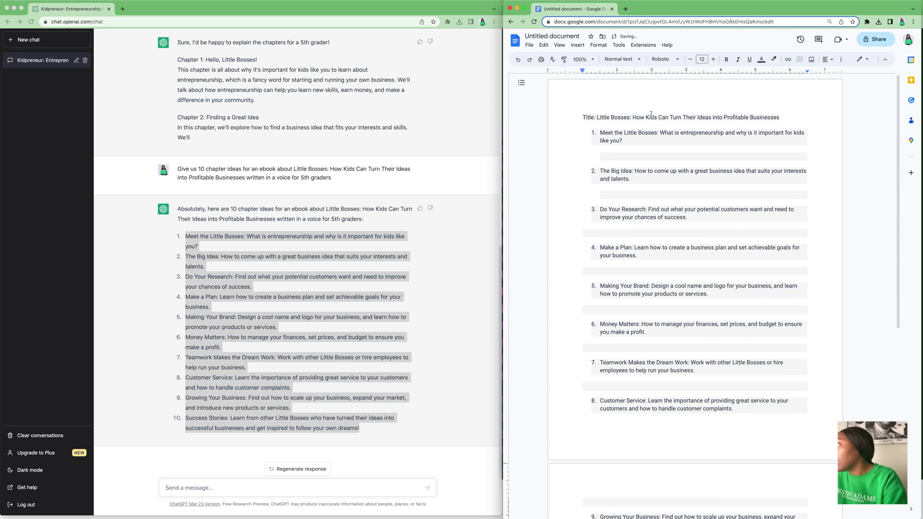
- Ask ChatGPT to 'create a detailed ebook chapter on Meet the Little Bosses written like a 5th grader'
{"action": "left_click_drag", "start_coordinate": [630, 140], "coordinate": [600, 136]}
{"action": "key", "text": "super+c"}
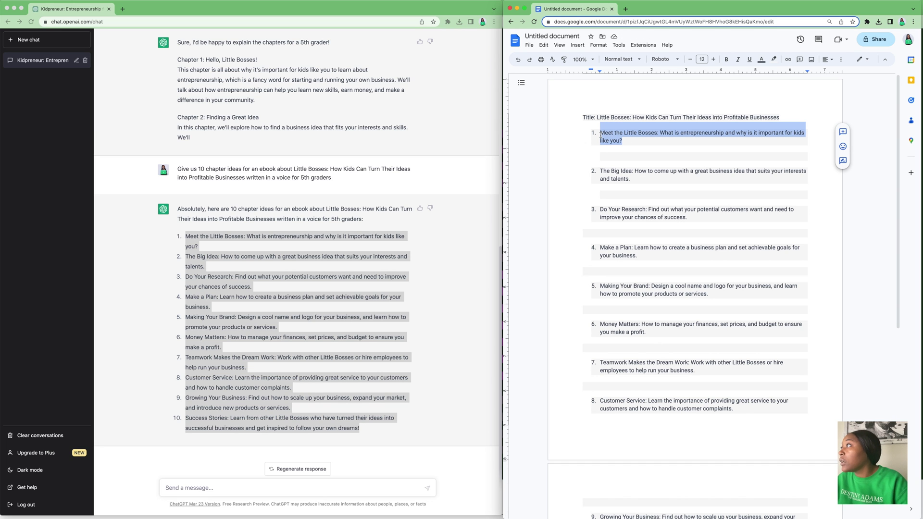
{"action": "left_click", "coordinate": [188, 489]}
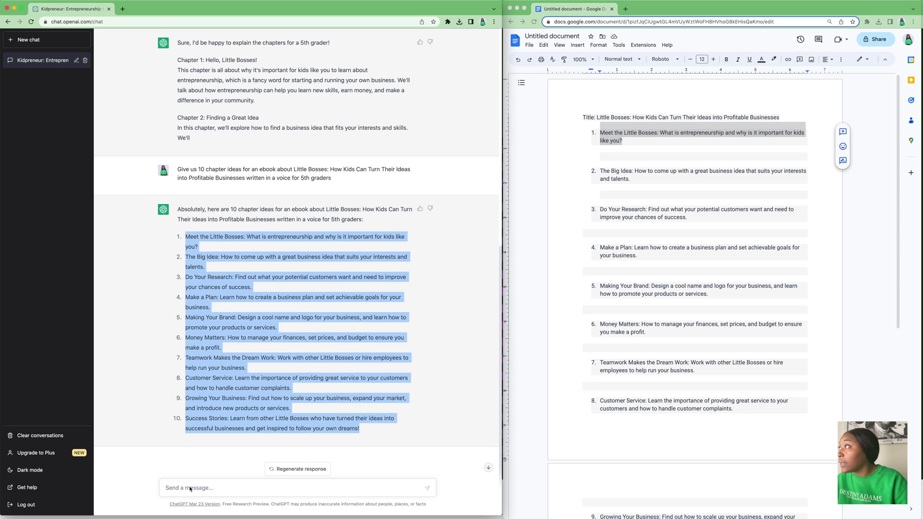
{"action": "left_click", "coordinate": [188, 489]}
{"action": "type", "text": "create a"}
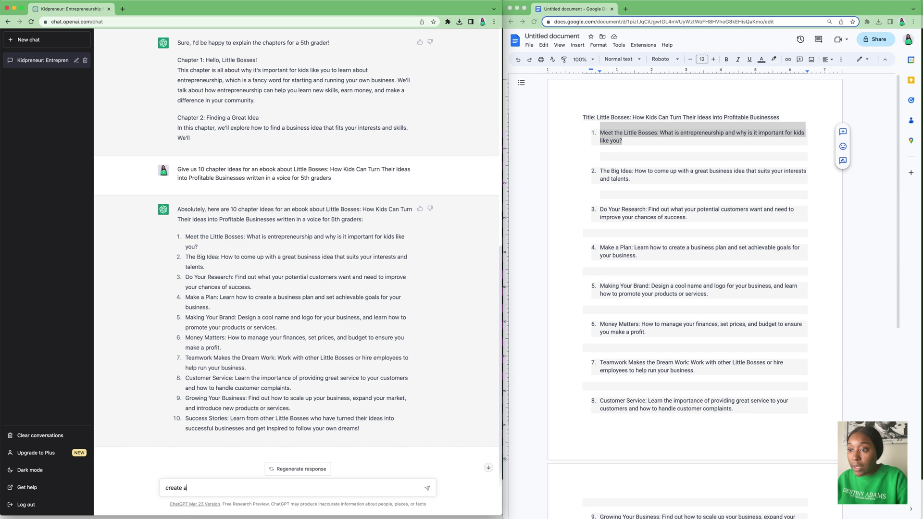
{"action": "type", "text": " chapter on"}
{"action": "key", "text": "super+v"}
{"action": "type", "text": "writte"}
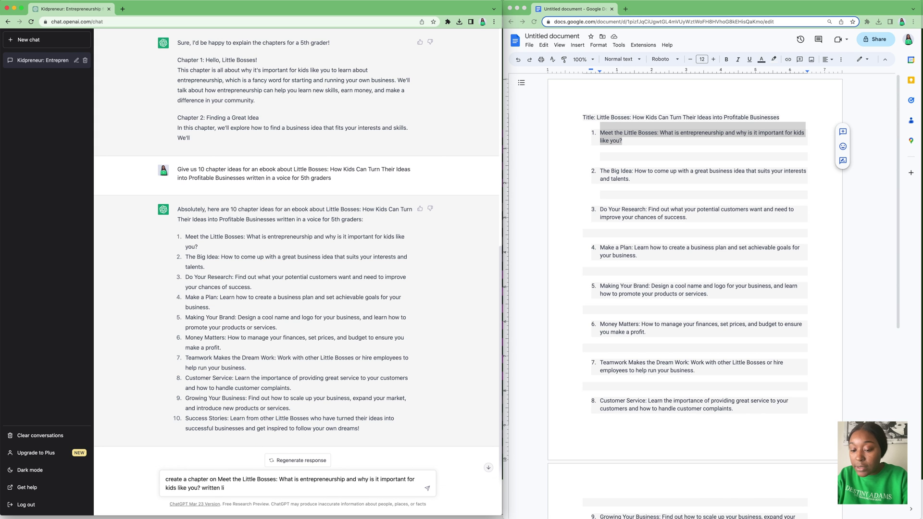
{"action": "type", "text": "n like a 5th grader"}
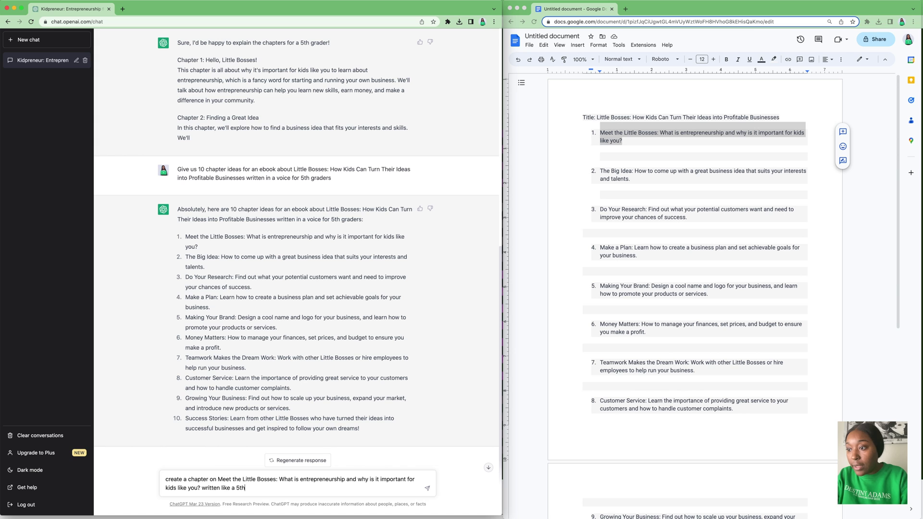
{"action": "left_click", "coordinate": [189, 479]}
{"action": "type", "text": "detailed"}
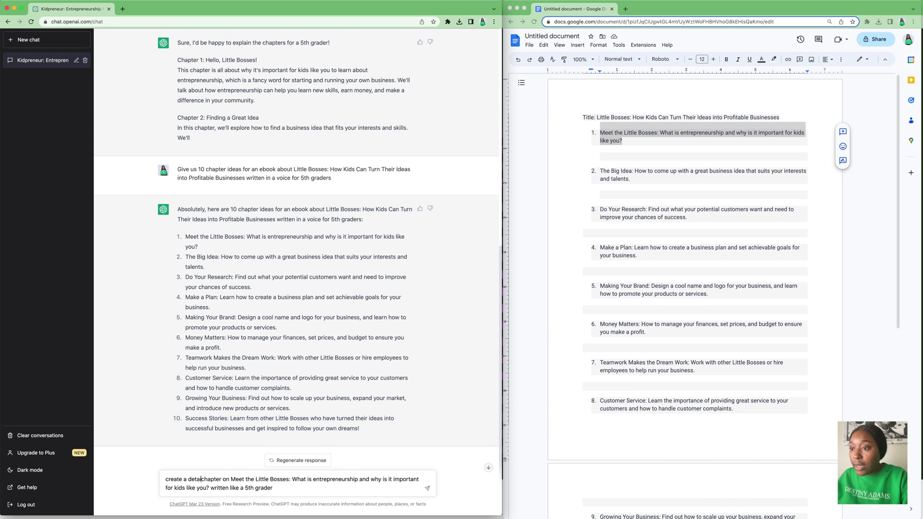
{"action": "type", "text": " ebook"}
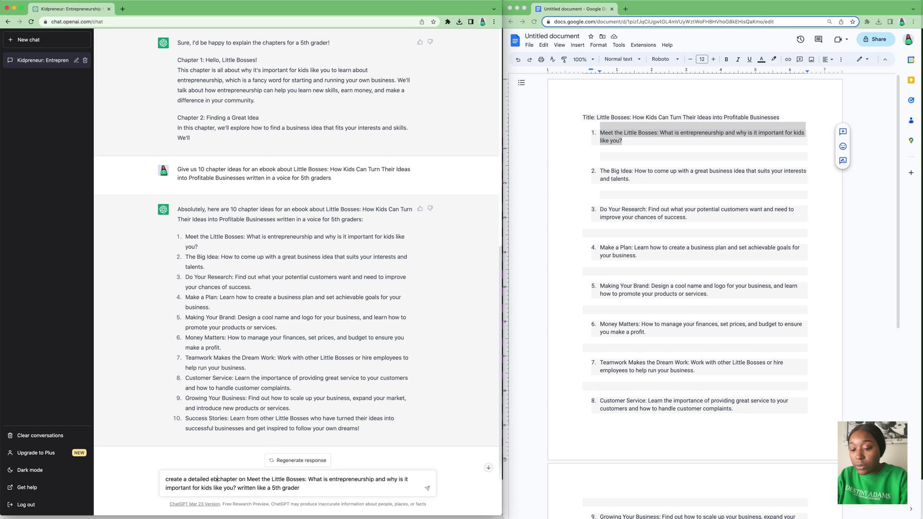
{"action": "key", "text": "Return"}
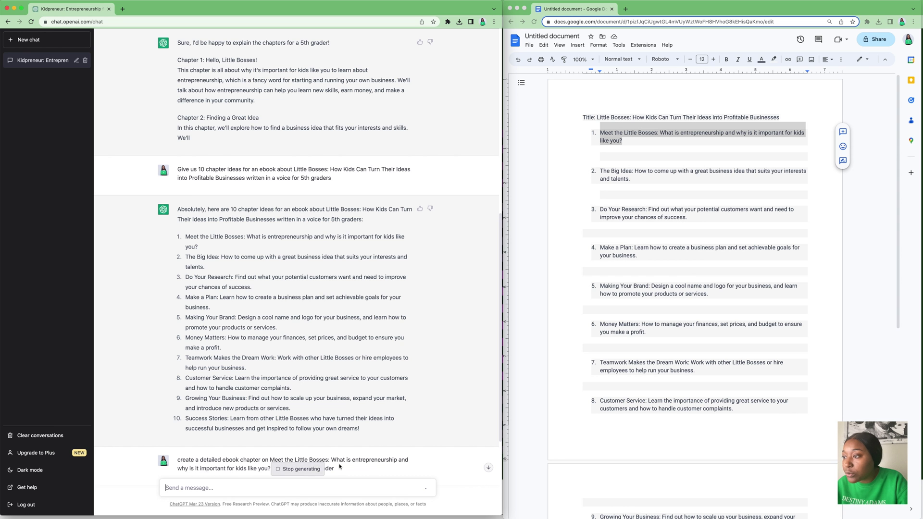
{"action": "left_click", "coordinate": [489, 468]}
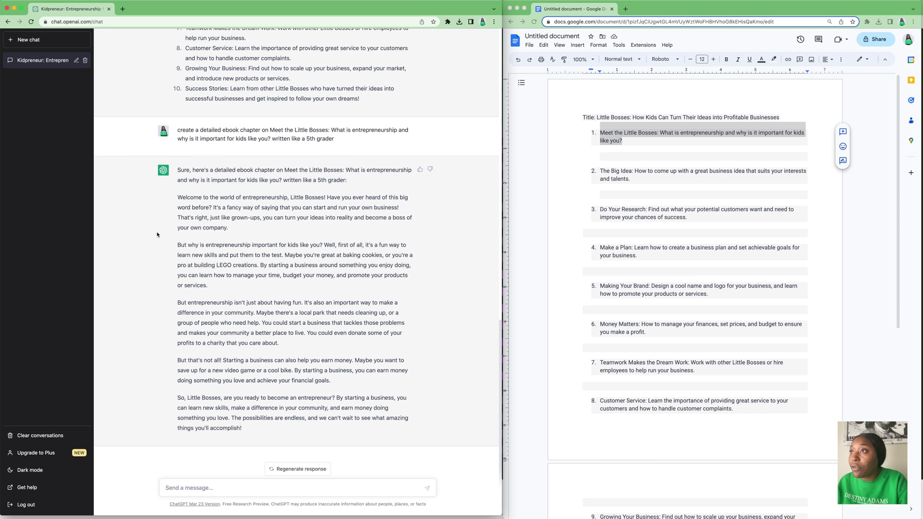
- Copy the generated chapter body and paste it under chapter 1 in the doc
{"action": "left_click_drag", "start_coordinate": [175, 202], "coordinate": [302, 431]}
{"action": "key", "text": "super+c"}
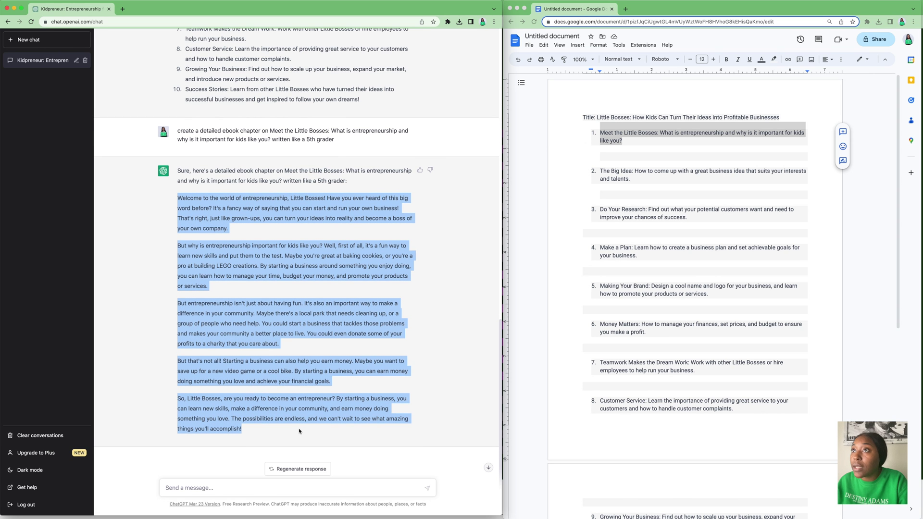
{"action": "left_click", "coordinate": [635, 143]}
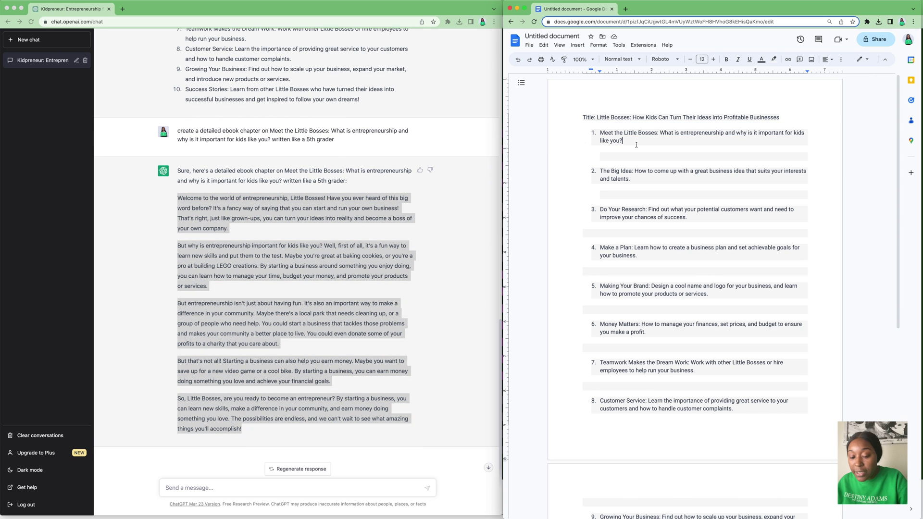
{"action": "key", "text": "super+v"}
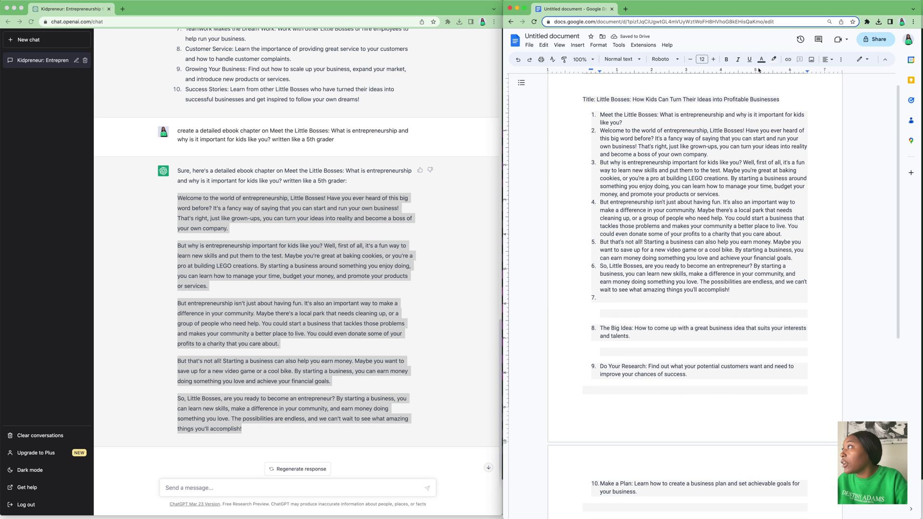
{"action": "left_click", "coordinate": [598, 45]}
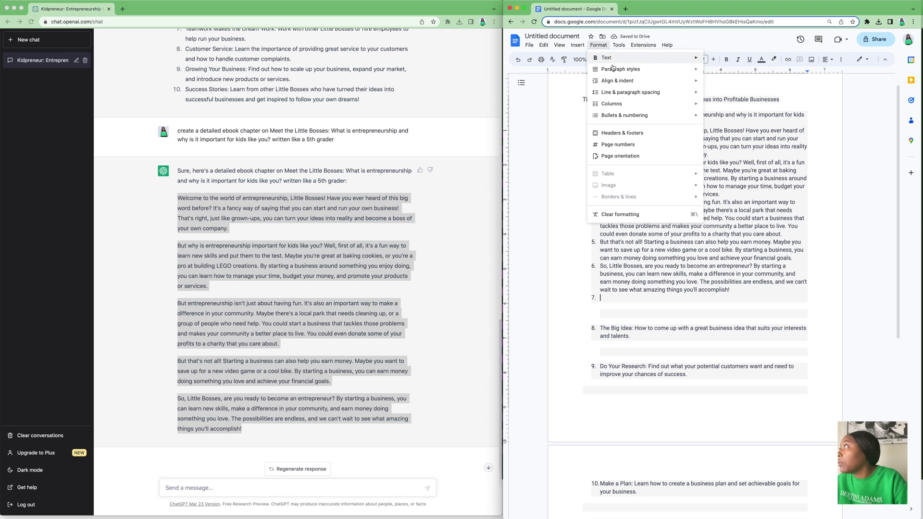
{"action": "left_click", "coordinate": [600, 298]}
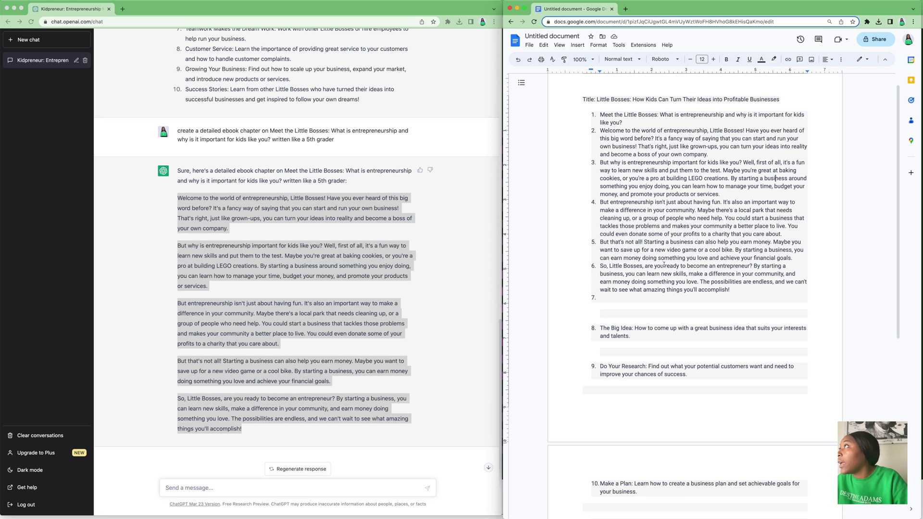
{"action": "key", "text": "BackSpace"}
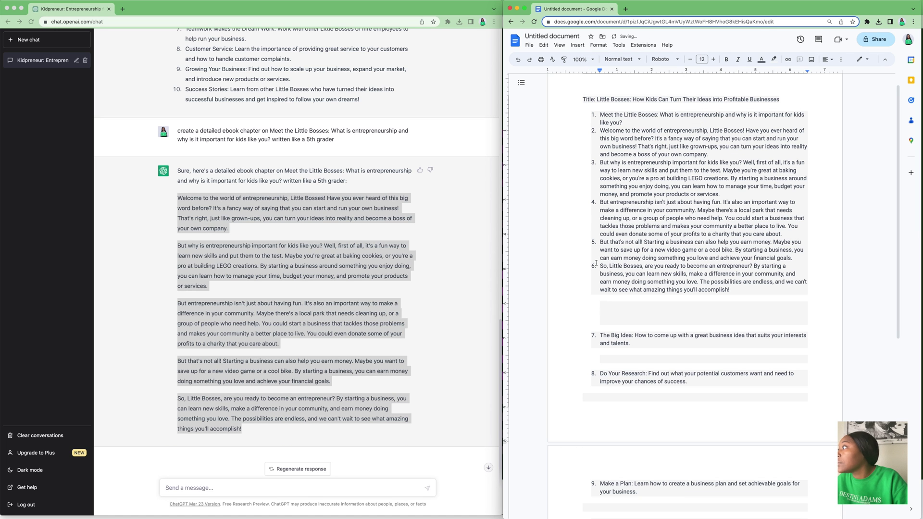
- Strip list numbering from the pasted paragraphs so The Big Idea becomes item 2
{"action": "left_click", "coordinate": [594, 265]}
{"action": "left_click", "coordinate": [599, 266]}
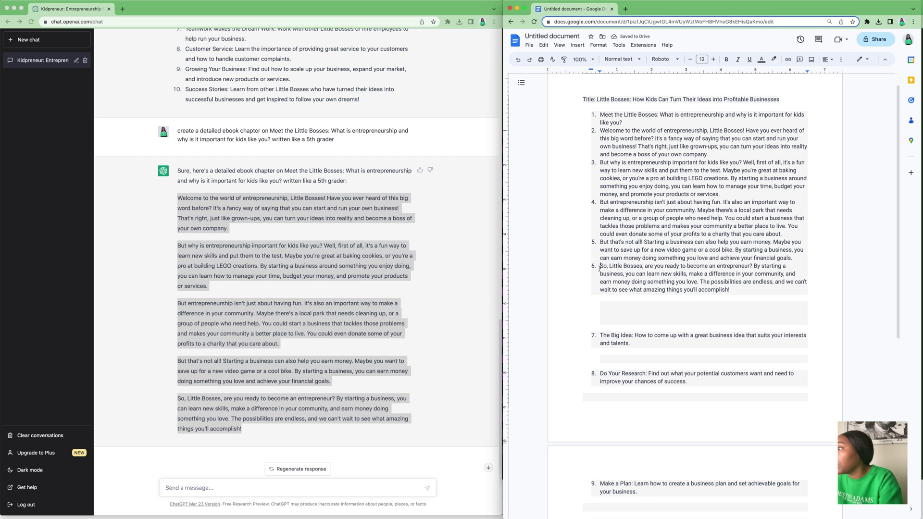
{"action": "key", "text": "BackSpace"}
{"action": "left_click", "coordinate": [600, 242]}
{"action": "key", "text": "BackSpace"}
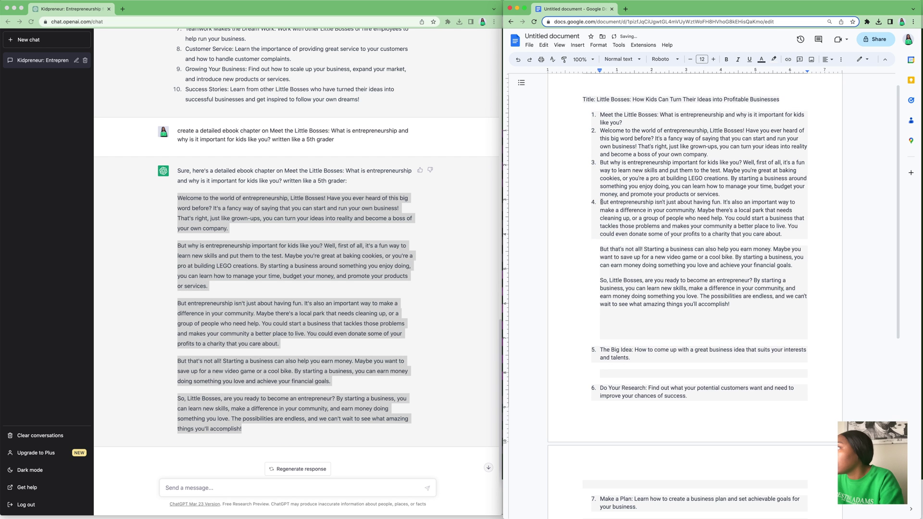
{"action": "left_click", "coordinate": [601, 202]}
{"action": "key", "text": "BackSpace"}
{"action": "key", "text": "BackSpace"}
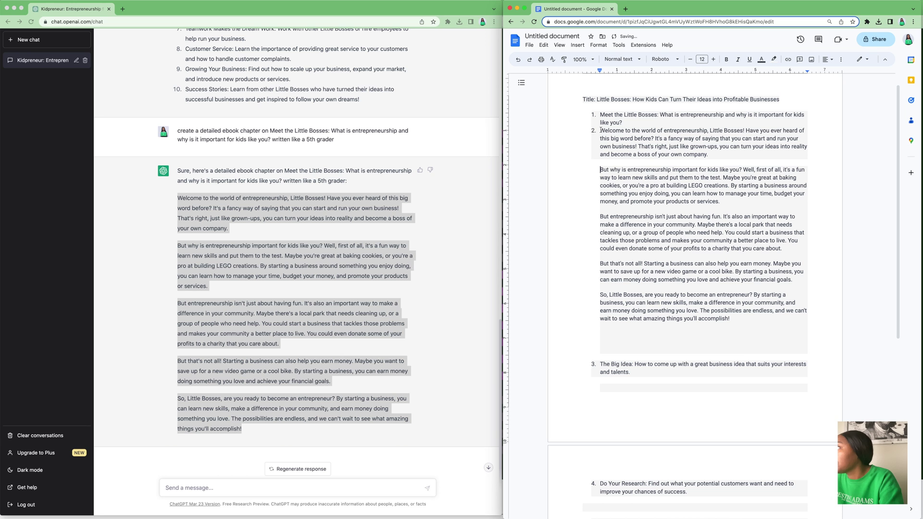
{"action": "left_click", "coordinate": [594, 135]}
{"action": "key", "text": "BackSpace"}
{"action": "scroll", "coordinate": [649, 180], "scroll_direction": "down", "scroll_amount": 4}
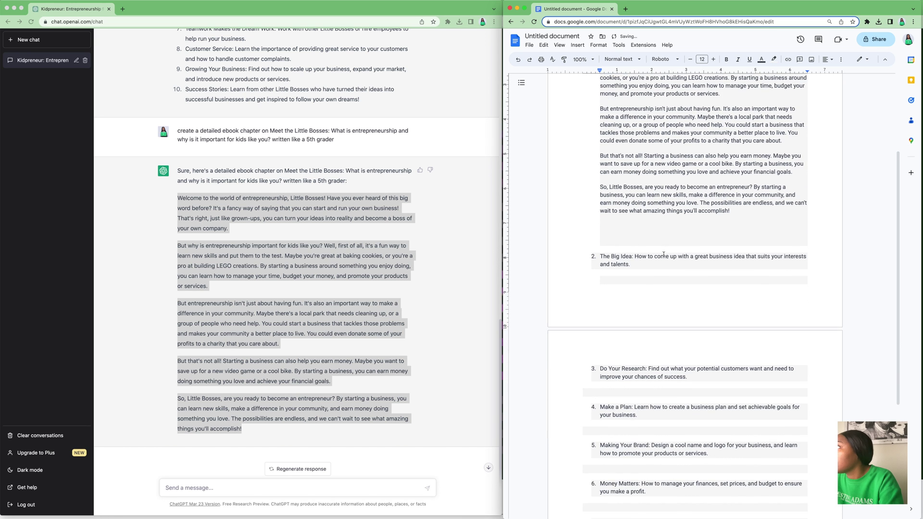
{"action": "left_click", "coordinate": [664, 254]}
{"action": "key", "text": "BackSpace"}
{"action": "key", "text": "BackSpace"}
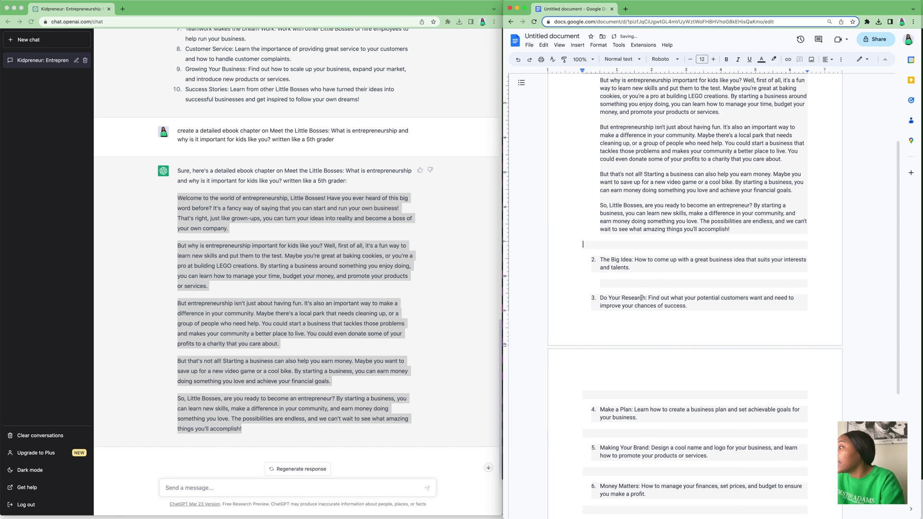
- Paste the previous chapter request into the message box and delete its old chapter title
{"action": "left_click_drag", "start_coordinate": [633, 269], "coordinate": [601, 261]}
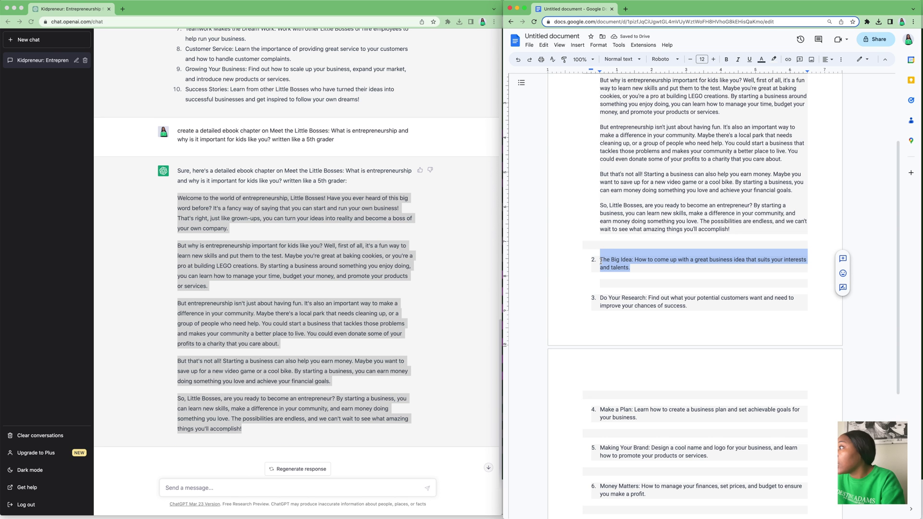
{"action": "left_click", "coordinate": [223, 207]}
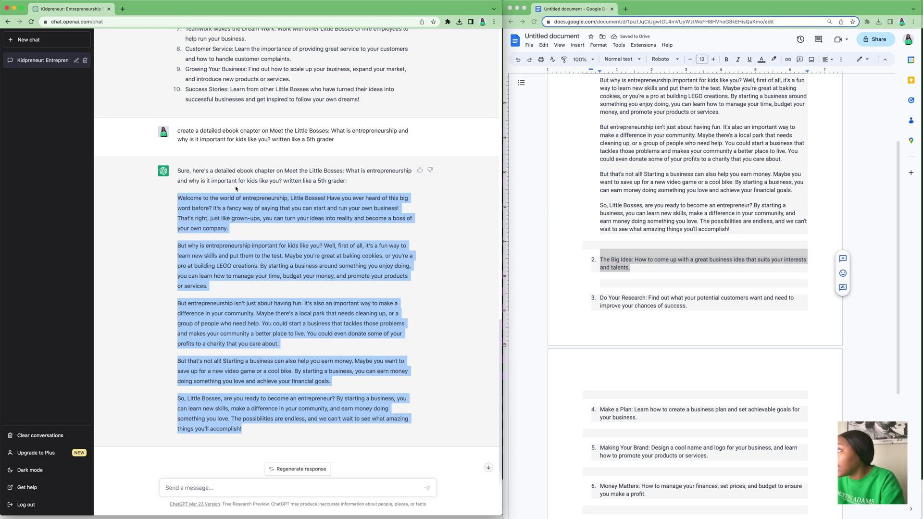
{"action": "left_click_drag", "start_coordinate": [343, 140], "coordinate": [178, 134]}
{"action": "key", "text": "super+c"}
{"action": "left_click", "coordinate": [226, 488]}
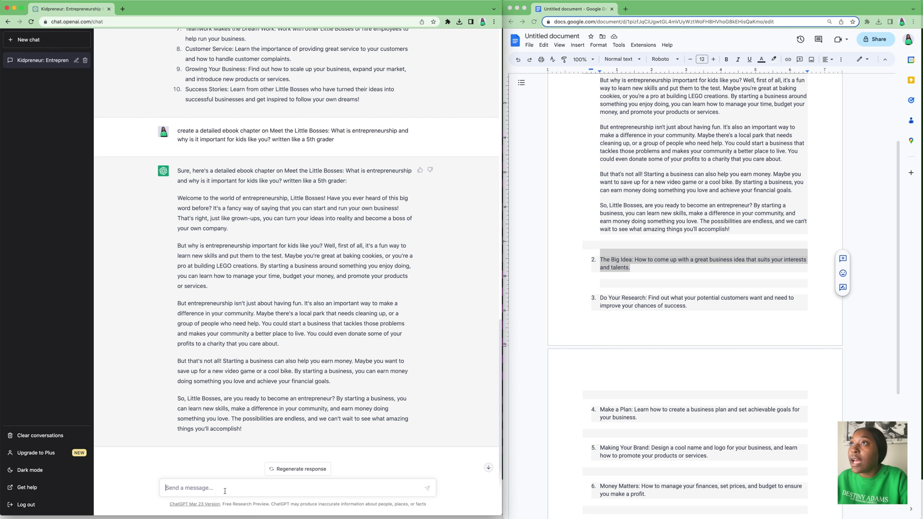
{"action": "key", "text": "super+v"}
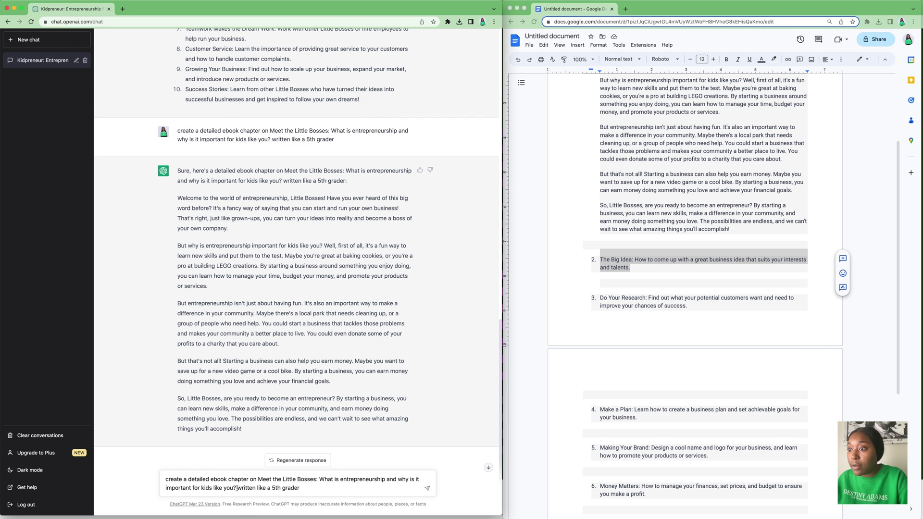
{"action": "left_click_drag", "start_coordinate": [237, 488], "coordinate": [259, 480]}
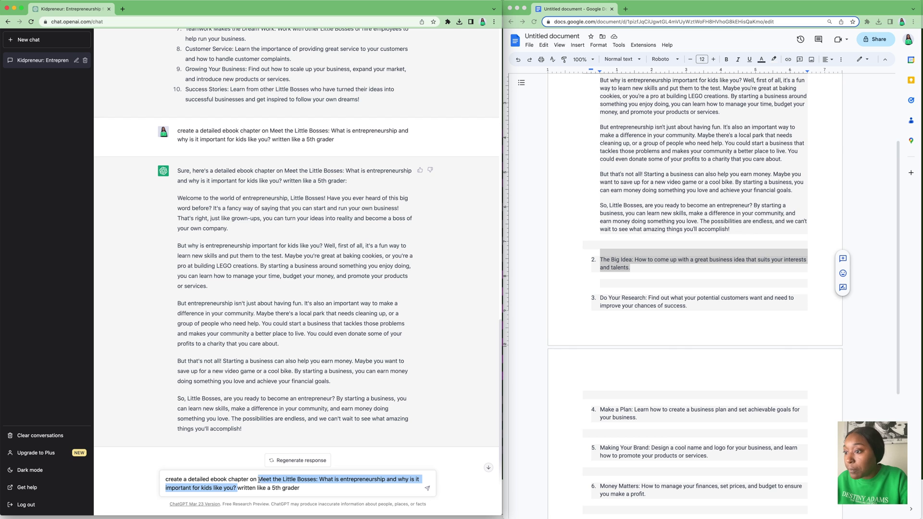
{"action": "key", "text": "BackSpace"}
- Insert 'The Big Idea' from the Doc as the chapter title, add a period, and send
{"action": "left_click", "coordinate": [630, 268]}
{"action": "left_click_drag", "start_coordinate": [630, 268], "coordinate": [601, 260]}
{"action": "key", "text": "ctrl+c"}
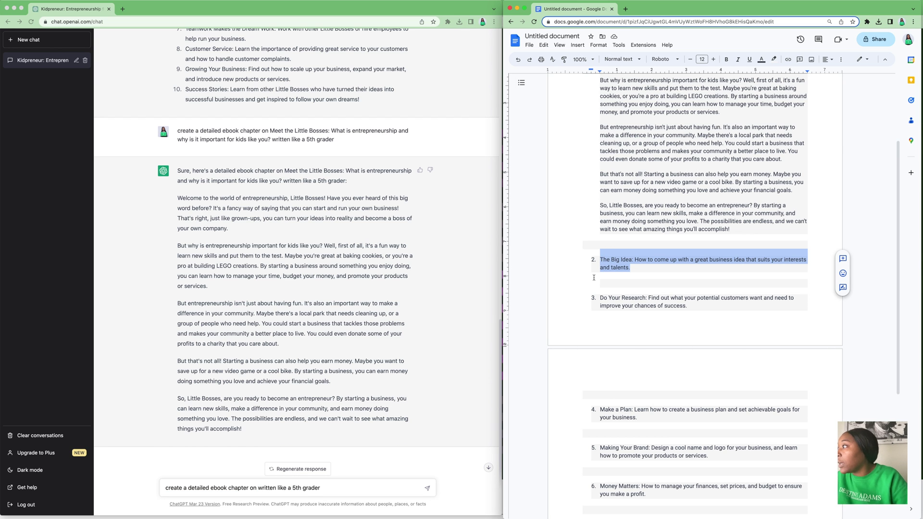
{"action": "left_click", "coordinate": [239, 489]}
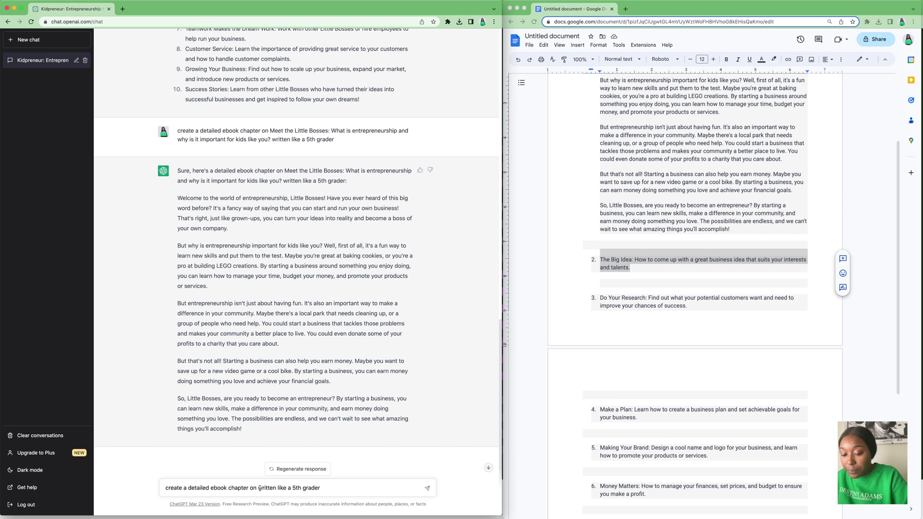
{"action": "key", "text": "ctrl+v"}
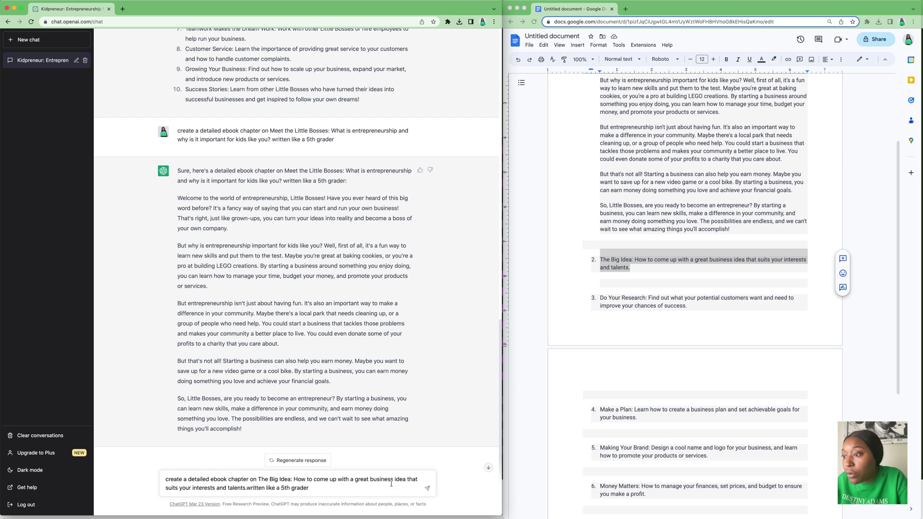
{"action": "left_click", "coordinate": [248, 489]}
{"action": "type", "text": "."}
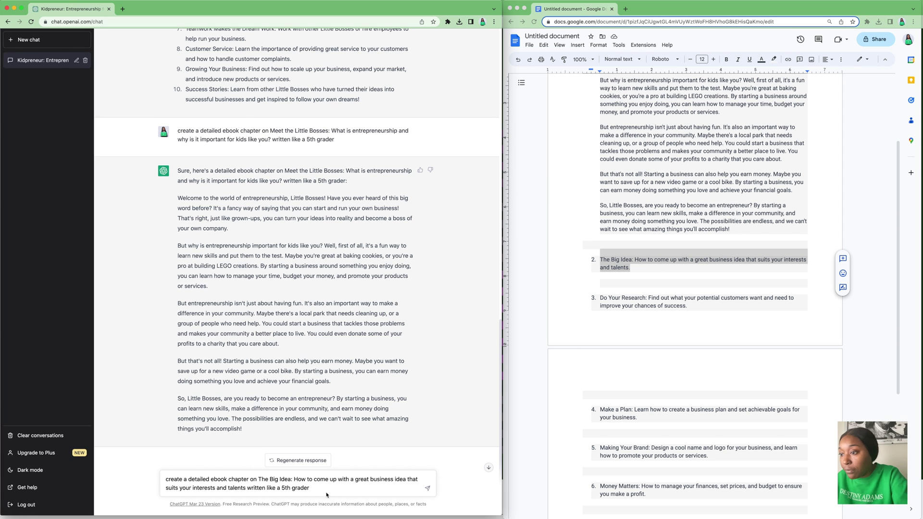
{"action": "key", "text": "Return"}
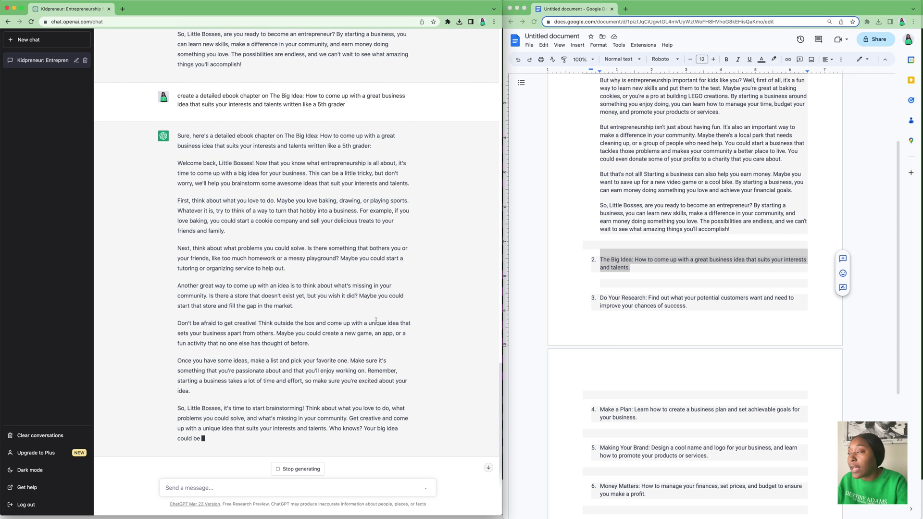
- Select ChatGPT's complete Big Idea chapter reply
{"action": "left_click_drag", "start_coordinate": [250, 444], "coordinate": [179, 160]}
{"action": "key", "text": "cmd+c"}
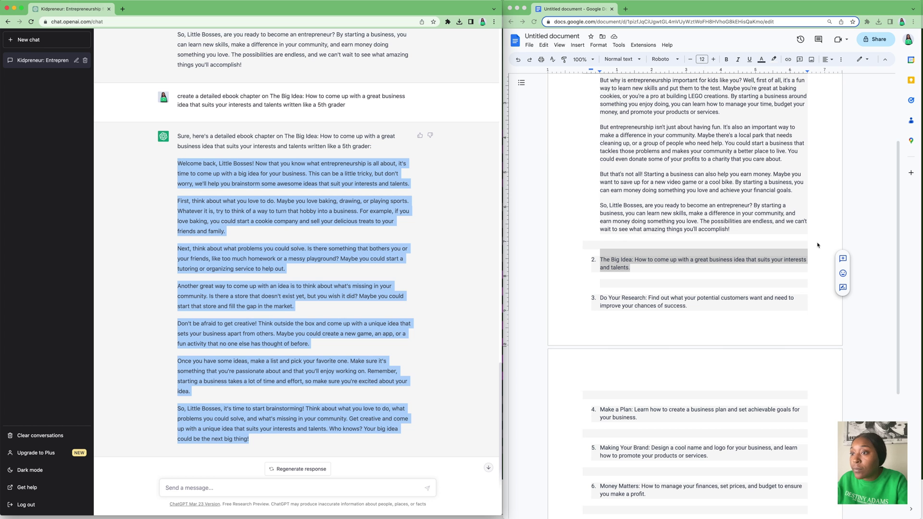
- Paste the Big Idea chapter onto the empty line beneath list item 2 in the Doc
{"action": "left_click", "coordinate": [642, 282]}
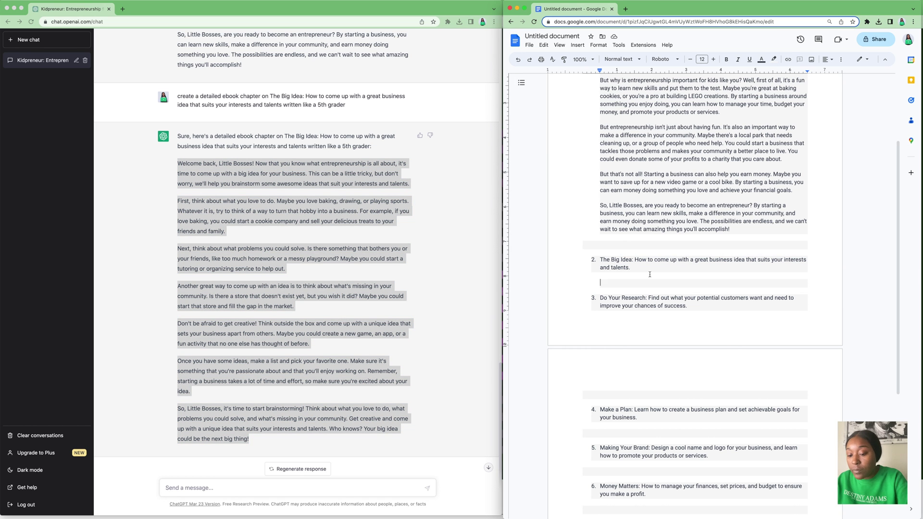
{"action": "key", "text": "cmd+v"}
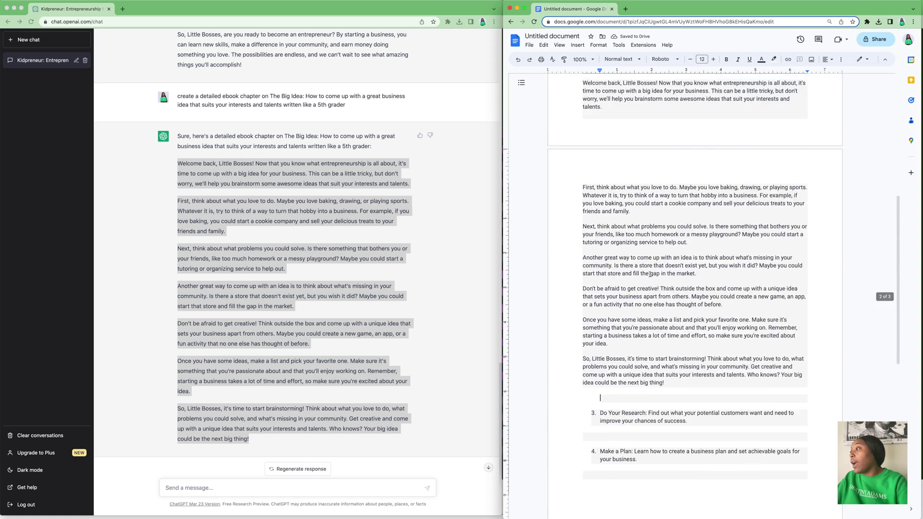
{"action": "scroll", "coordinate": [650, 274], "scroll_direction": "up", "scroll_amount": 7}
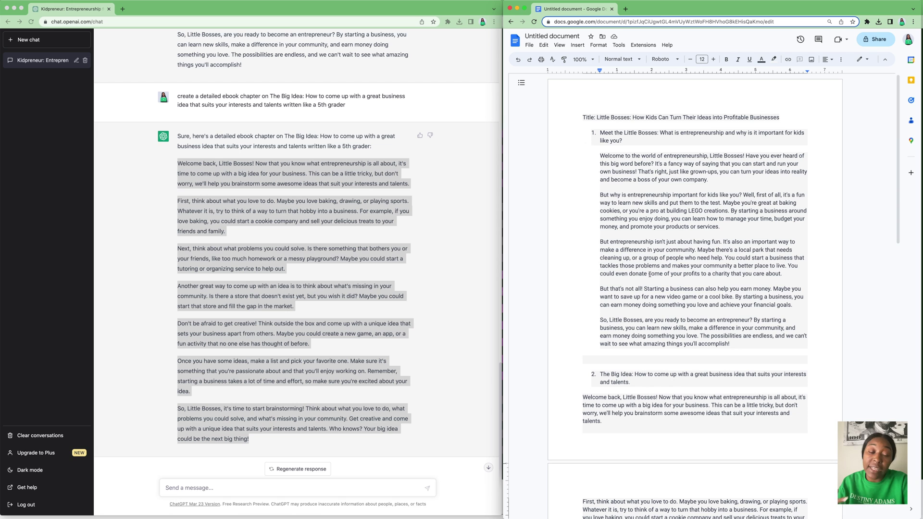
{"action": "scroll", "coordinate": [862, 237], "scroll_direction": "down", "scroll_amount": 1}
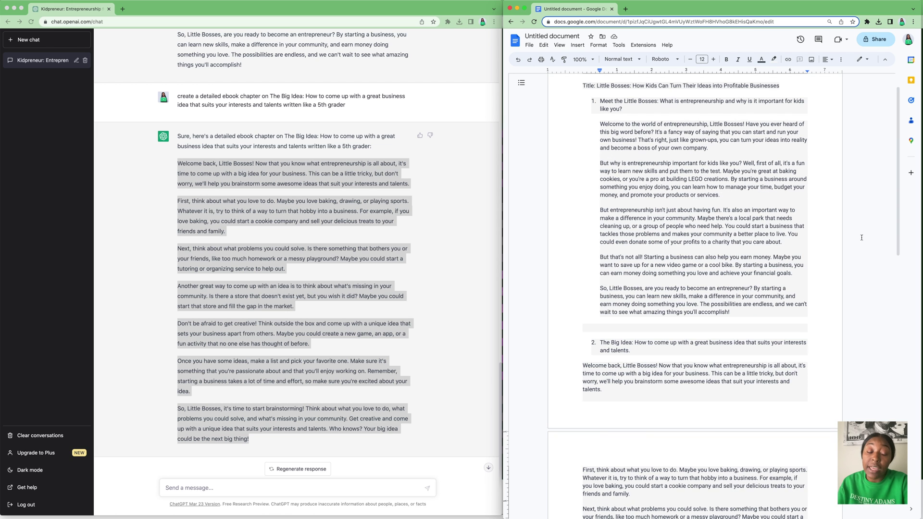
{"action": "scroll", "coordinate": [747, 233], "scroll_direction": "down", "scroll_amount": 15}
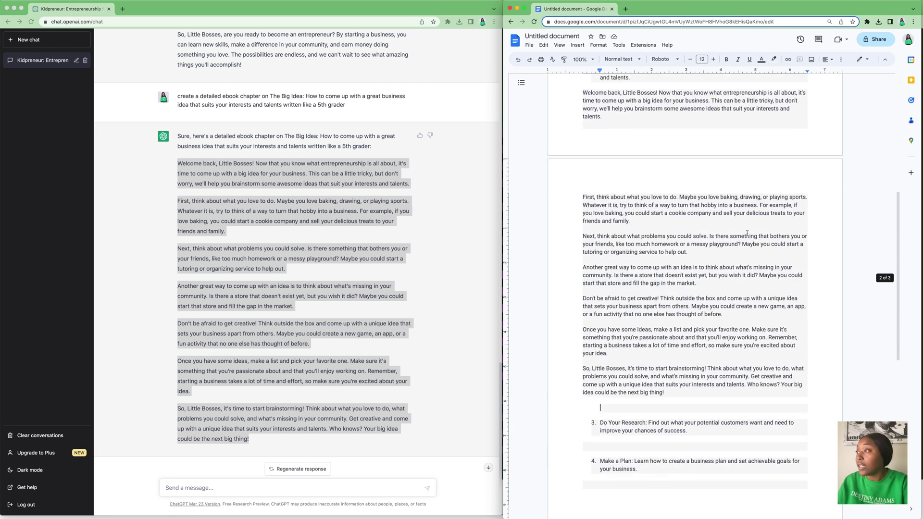
{"action": "scroll", "coordinate": [747, 233], "scroll_direction": "up", "scroll_amount": 8}
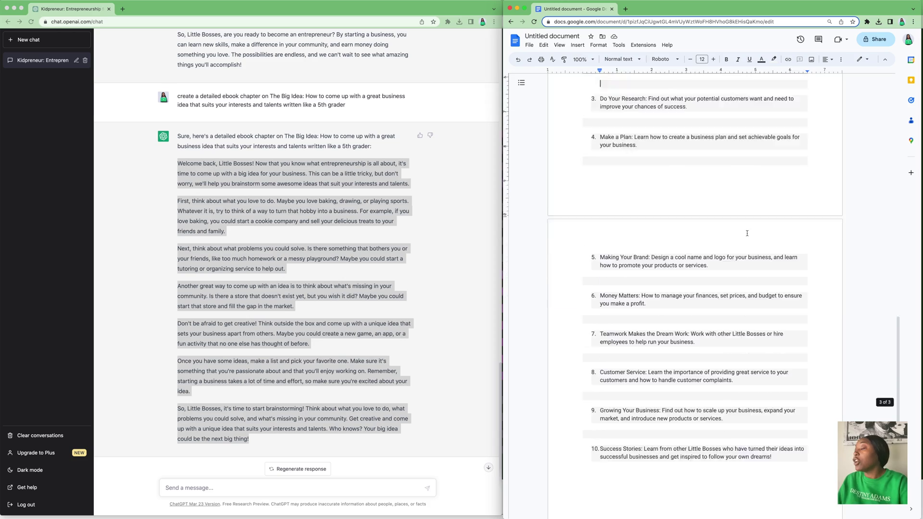
{"action": "scroll", "coordinate": [747, 233], "scroll_direction": "up", "scroll_amount": 10}
{"action": "scroll", "coordinate": [747, 233], "scroll_direction": "down", "scroll_amount": 15}
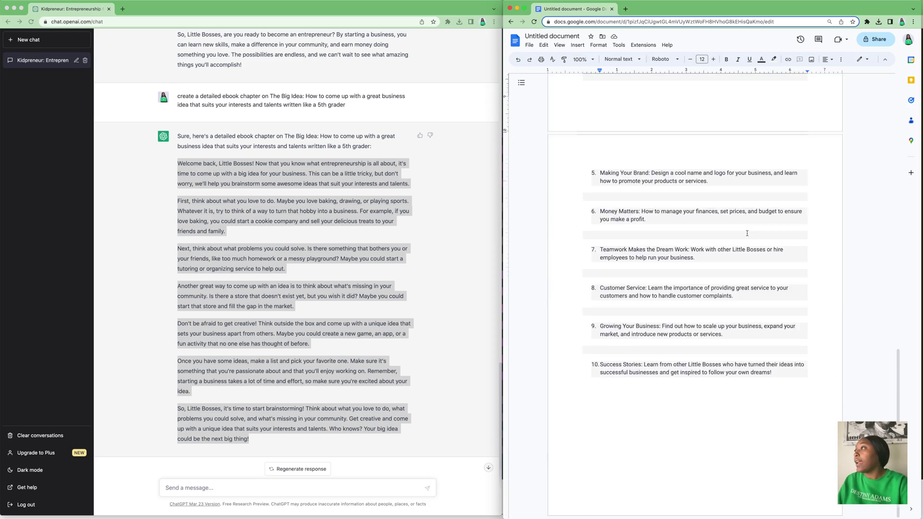
{"action": "scroll", "coordinate": [747, 234], "scroll_direction": "up", "scroll_amount": 15}
{"action": "scroll", "coordinate": [747, 233], "scroll_direction": "down", "scroll_amount": 7}
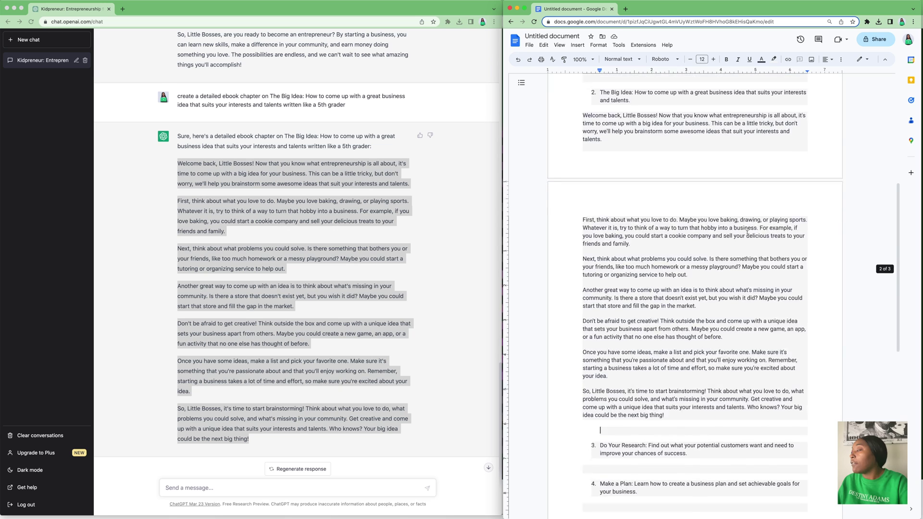
{"action": "scroll", "coordinate": [747, 234], "scroll_direction": "down", "scroll_amount": 8}
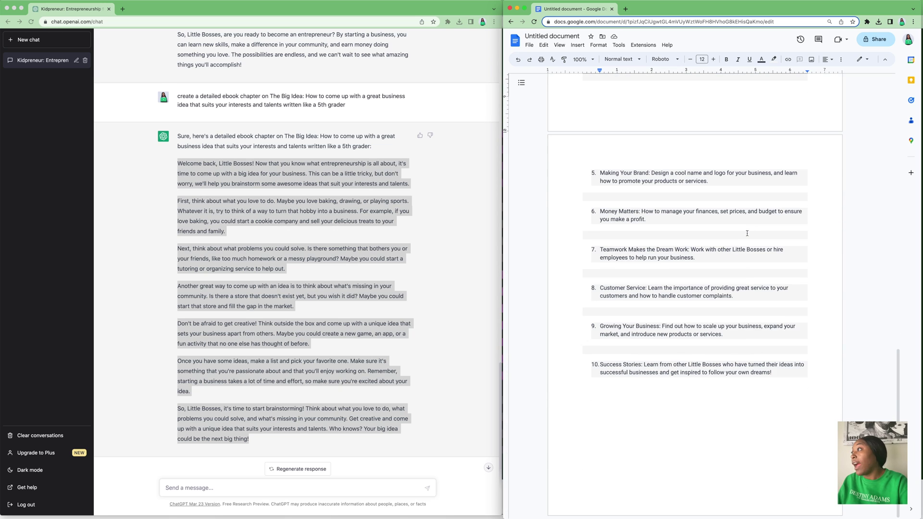